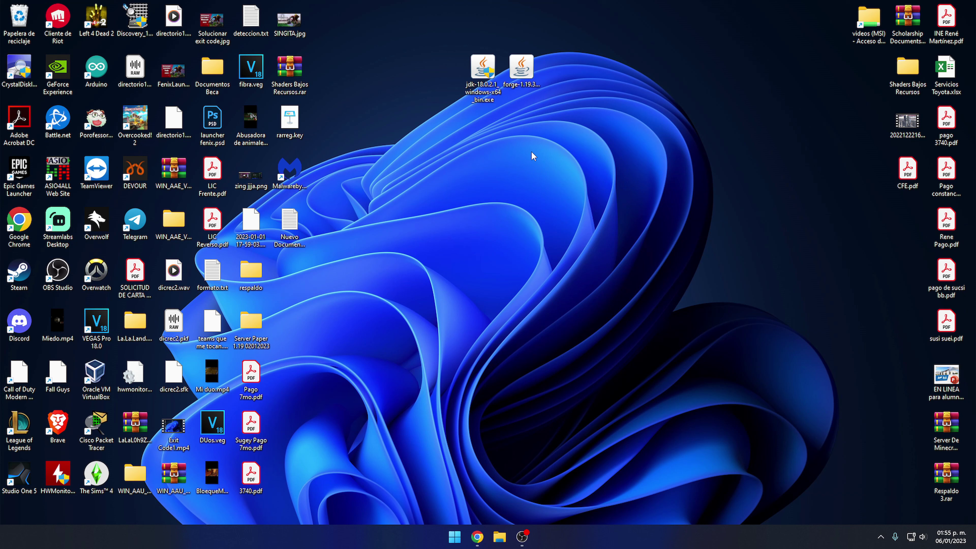
left_click(483, 71)
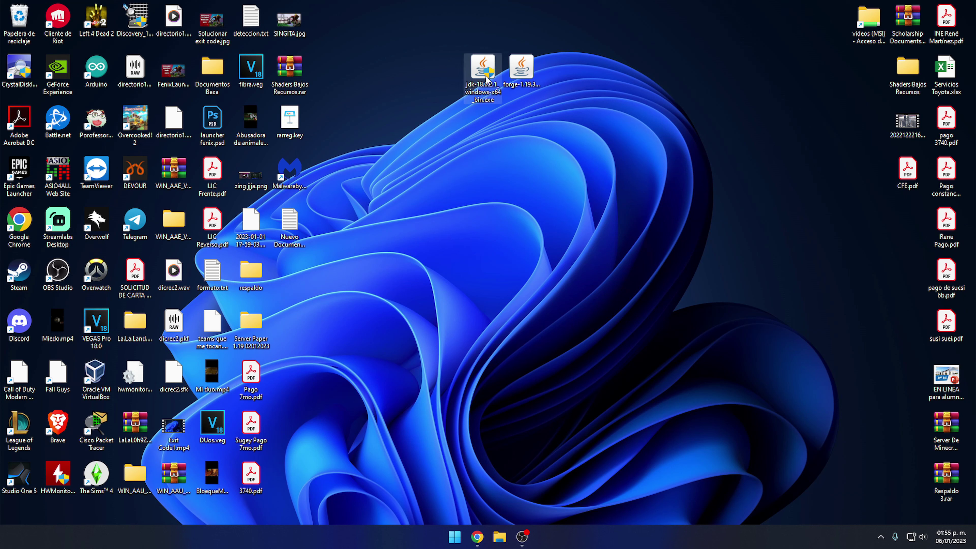
left_click(526, 71)
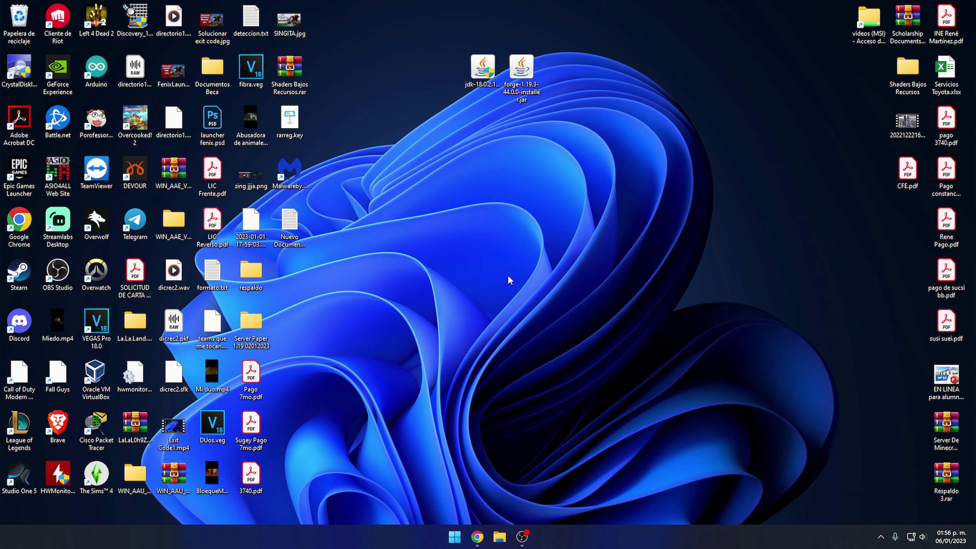
Switch to Chrome's Minecraft Forge downloads page, show all versions for Minecraft 1.19.3 and look through the list
mouse_move(477, 536)
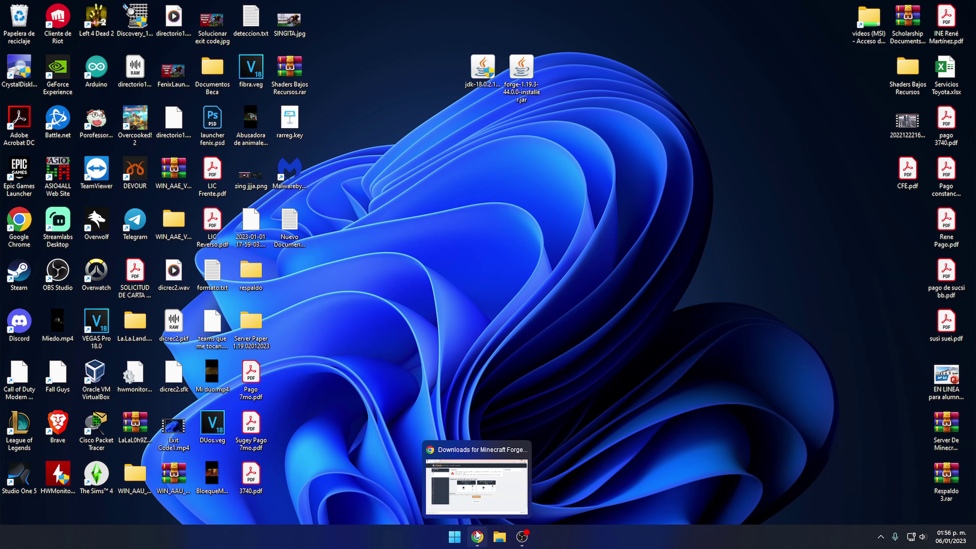
left_click(486, 489)
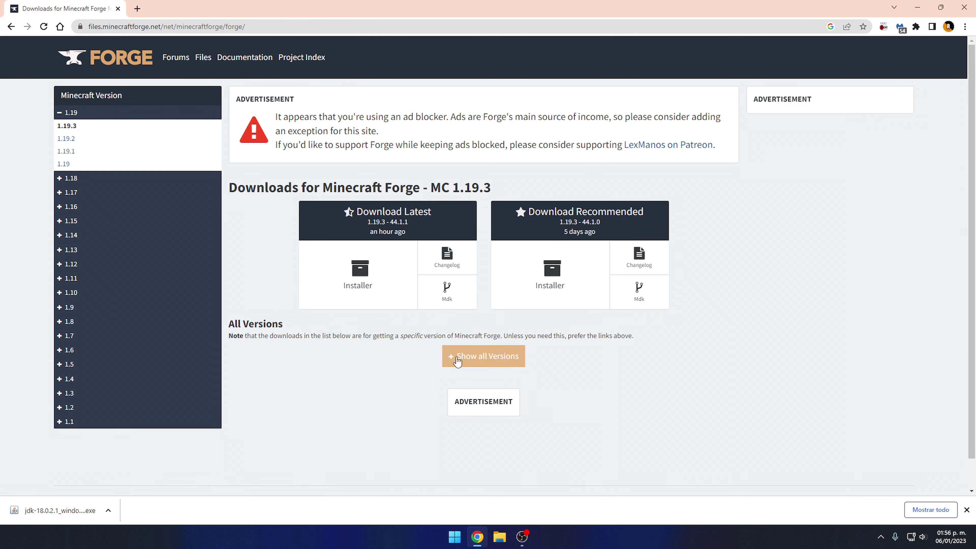
left_click(474, 364)
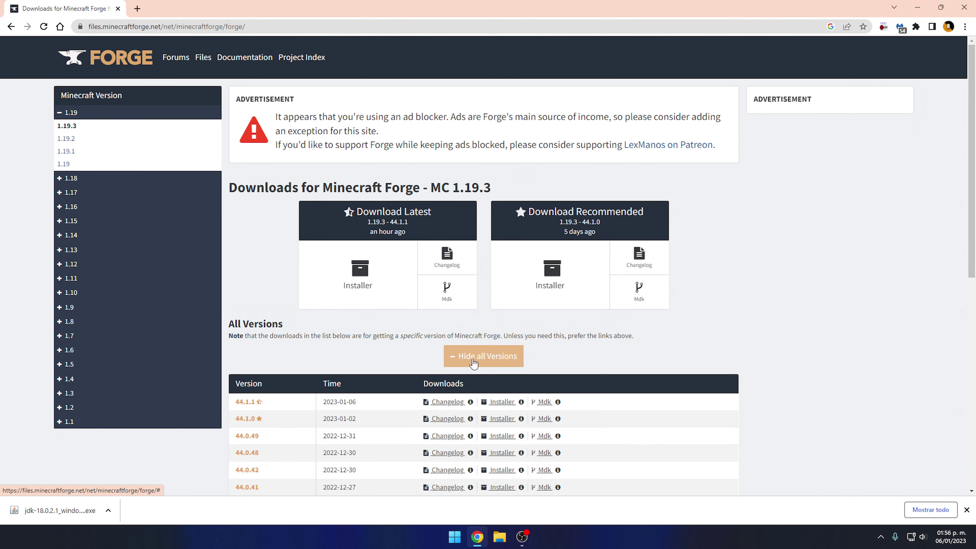
scroll(432, 326, "down", 10)
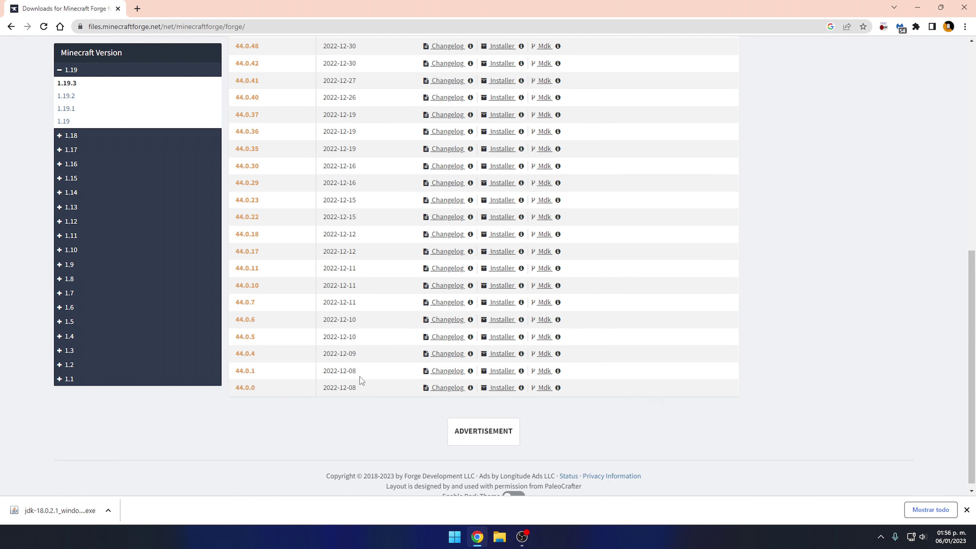
scroll(367, 383, "up", 8)
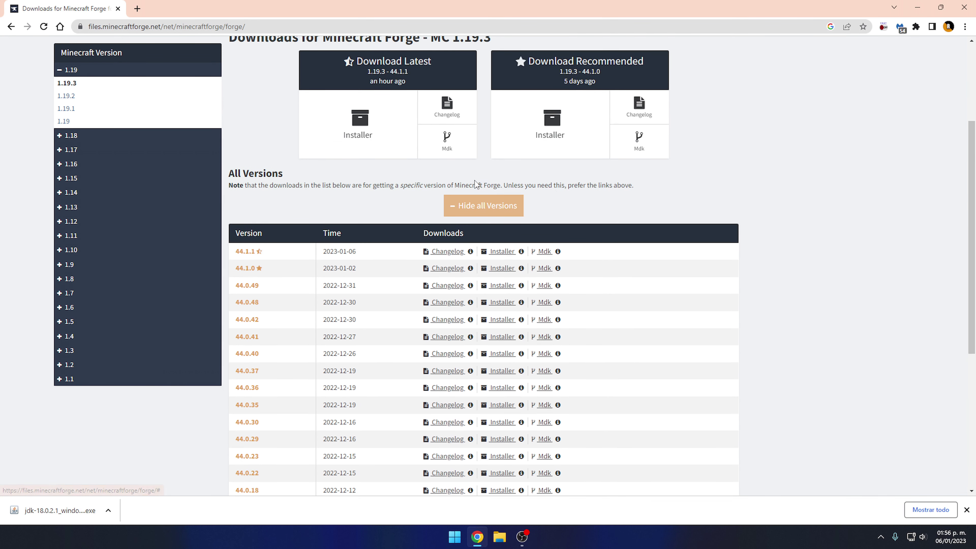
scroll(741, 202, "up", 1)
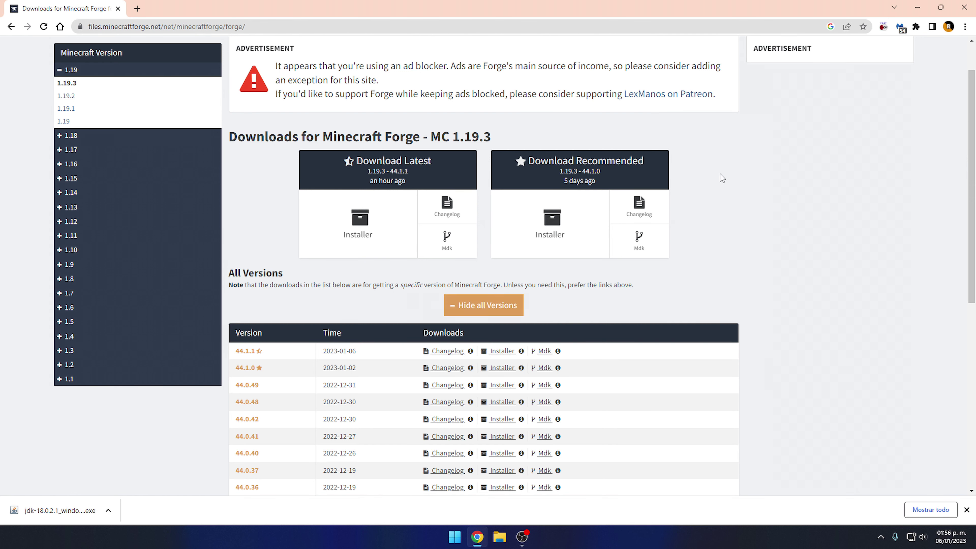
scroll(721, 176, "up", 1)
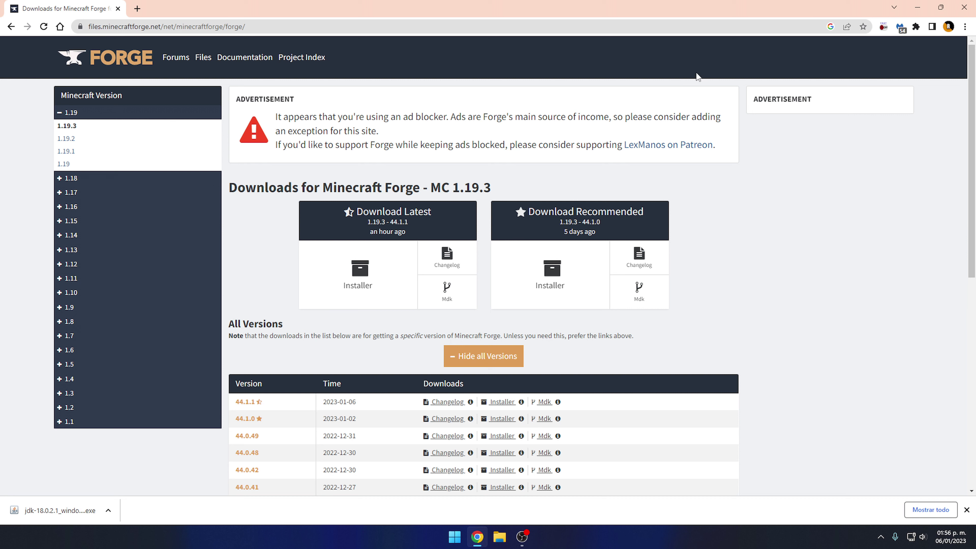
scroll(772, 242, "down", 8)
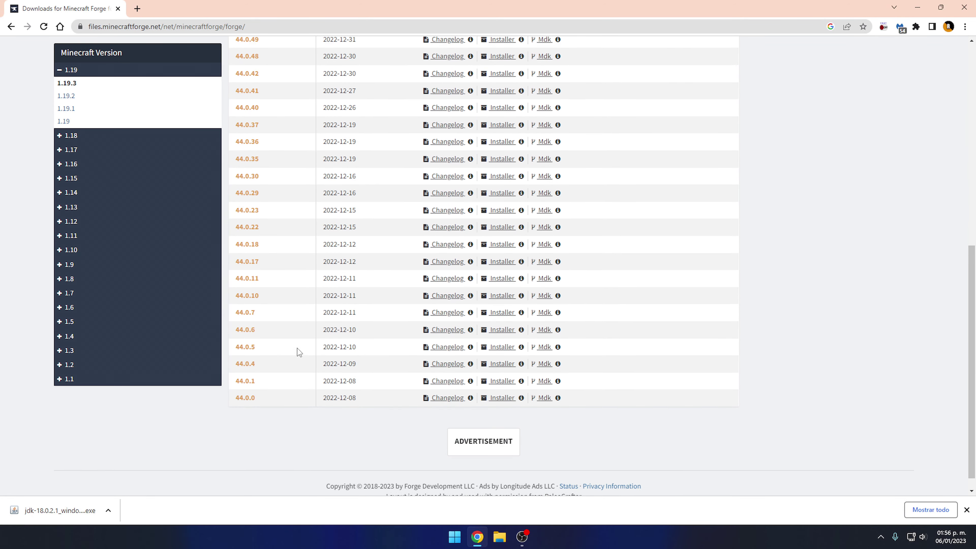
Open the Forge downloads for Minecraft 1.19.2, look through all its versions and close the browser
scroll(296, 348, "up", 4)
left_click(67, 96)
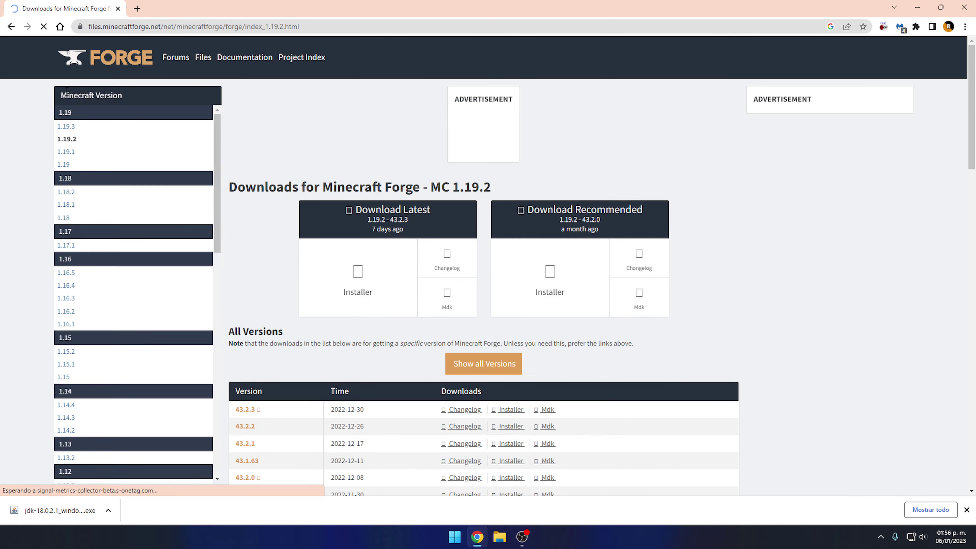
left_click(493, 365)
scroll(496, 308, "down", 10)
scroll(499, 265, "down", 15)
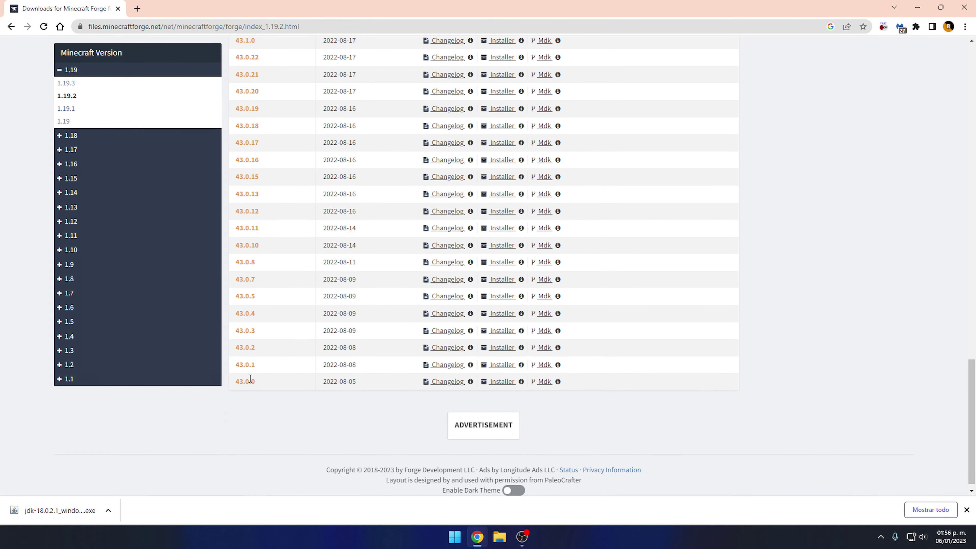
scroll(250, 379, "up", 1)
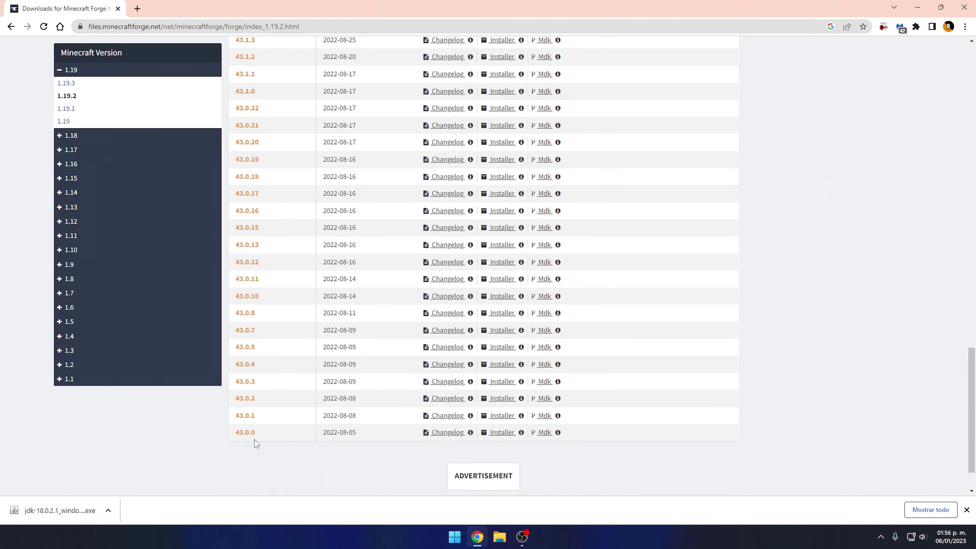
scroll(677, 272, "up", 15)
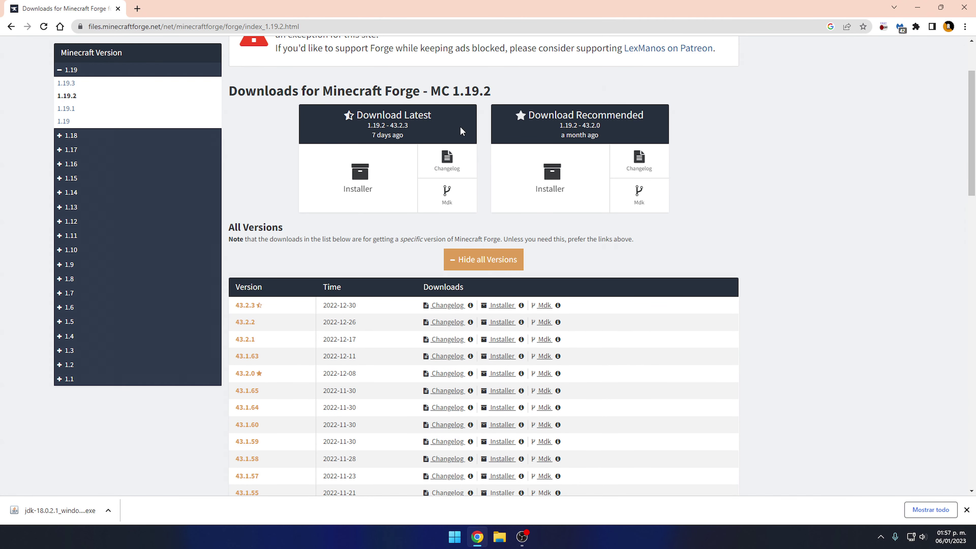
scroll(650, 202, "up", 2)
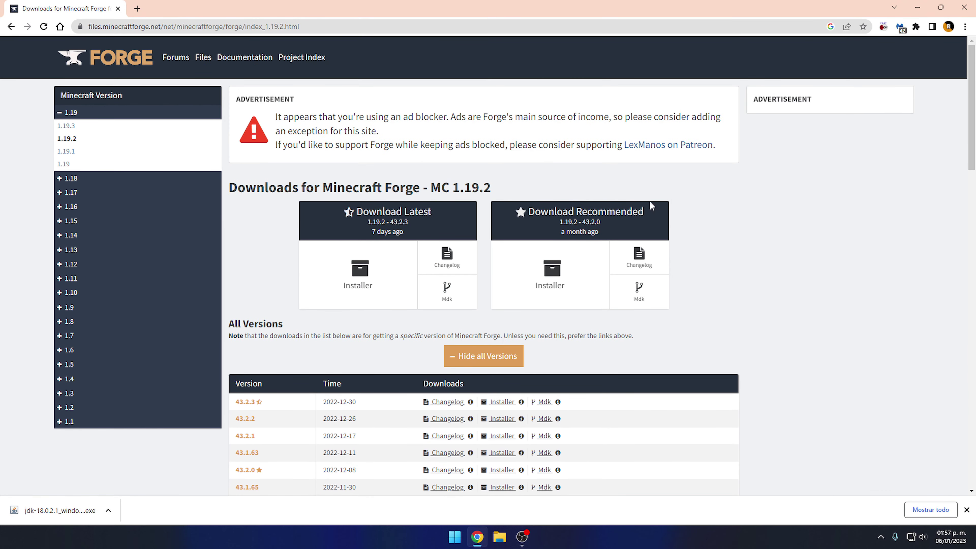
left_click(964, 7)
left_click(529, 68)
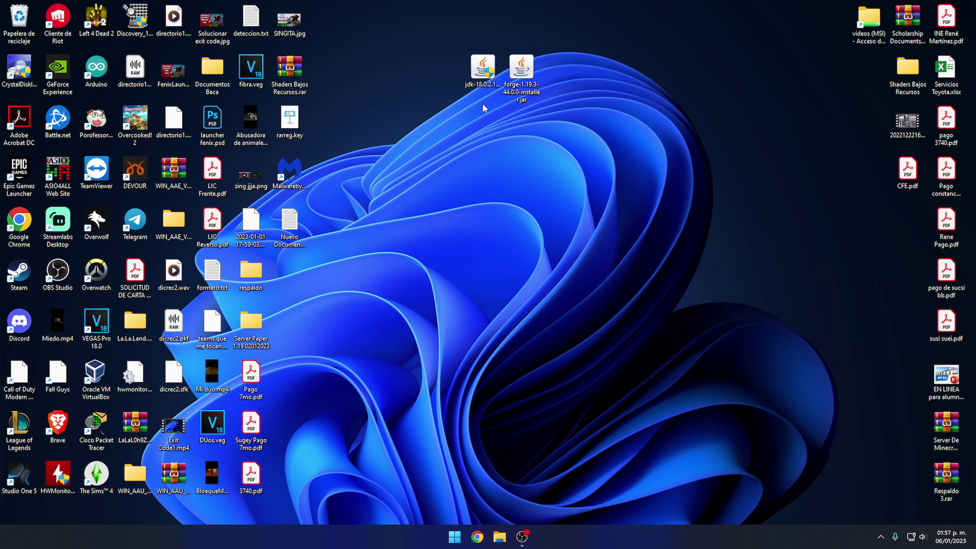
left_click(485, 71)
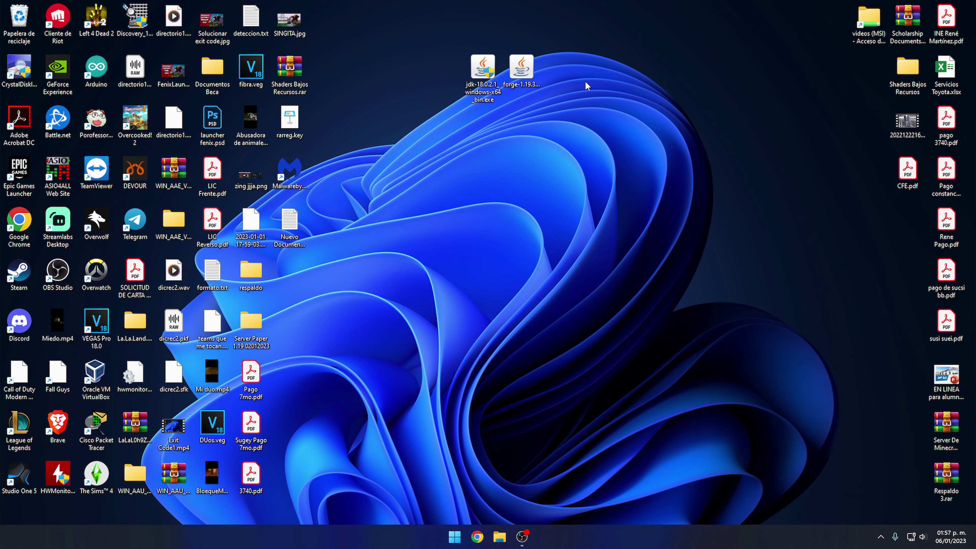
Open the installed applications list in Windows Settings and search it for "java"
left_click(454, 537)
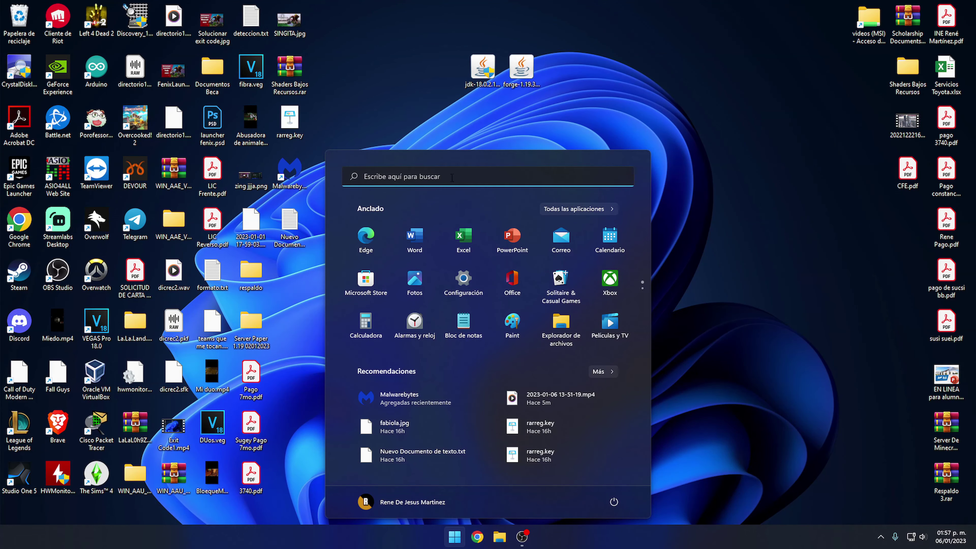
left_click(452, 178)
left_click(710, 201)
left_click(454, 537)
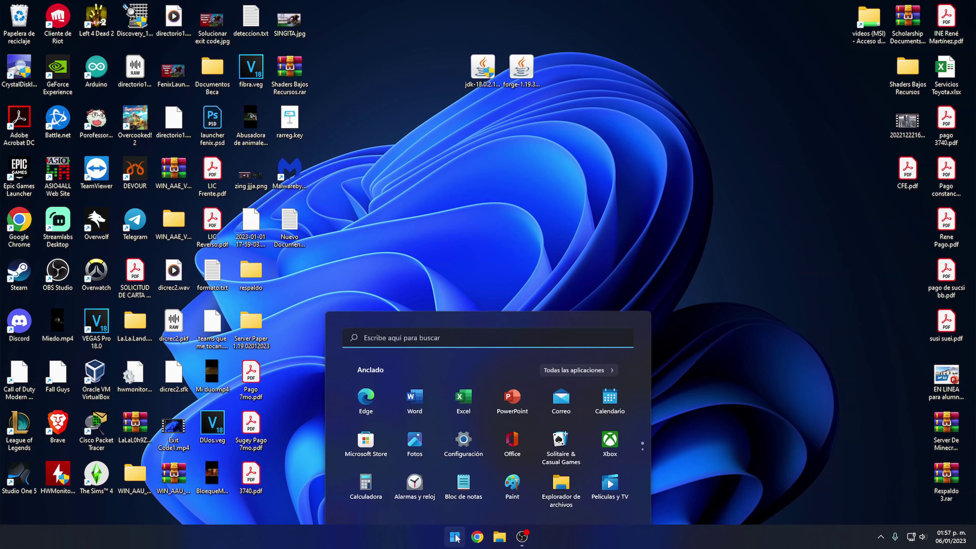
left_click(463, 281)
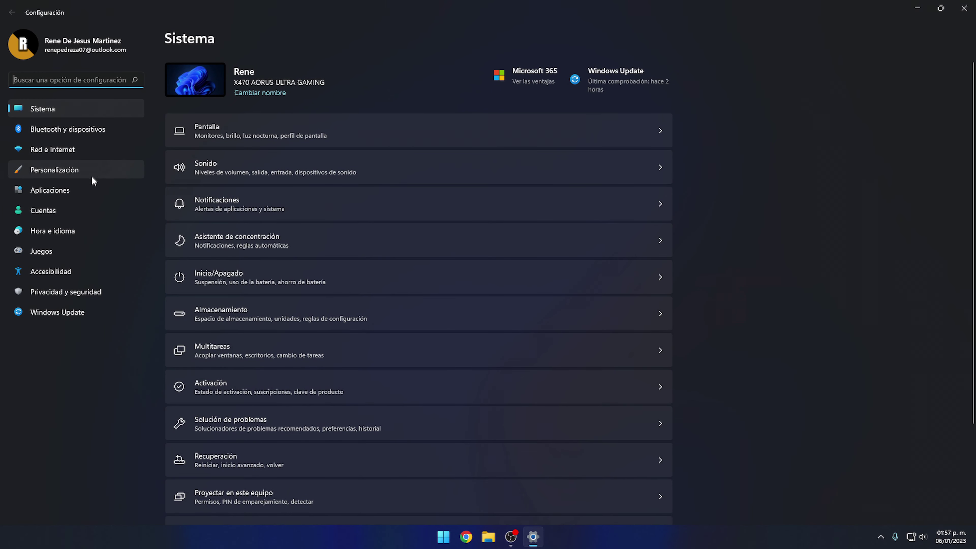
left_click(92, 192)
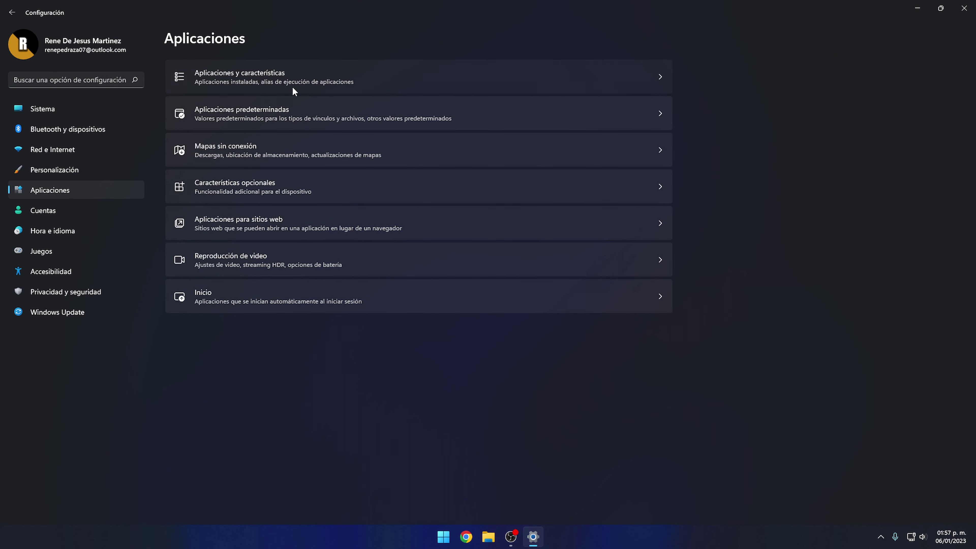
left_click(294, 91)
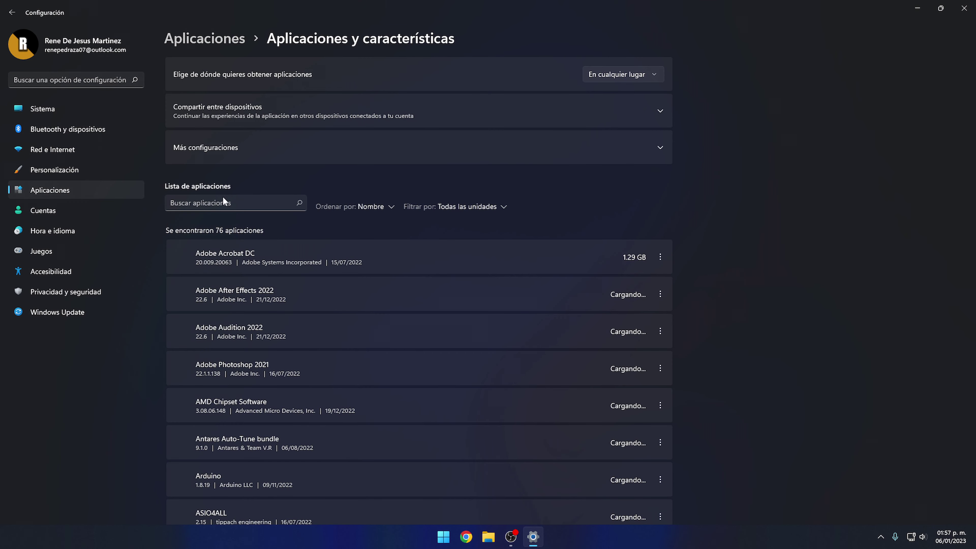
left_click(247, 202)
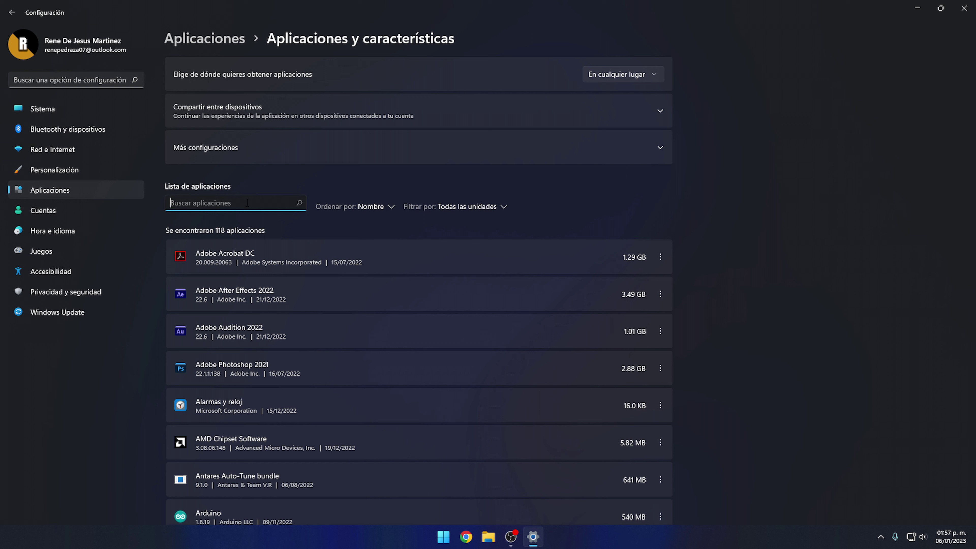
type("java")
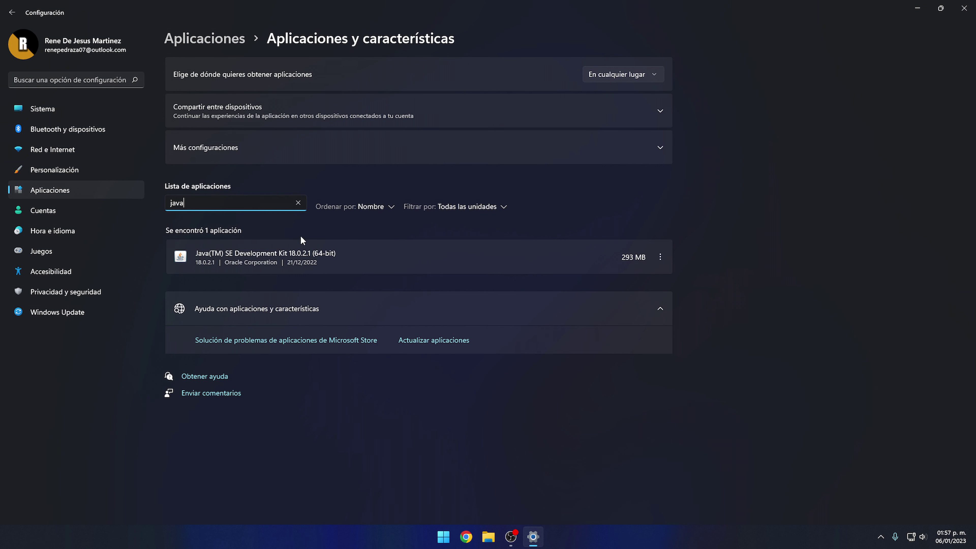
Check the uninstall option for Java(TM) SE Development Kit 18.0.2.1 without using it, and close Settings
left_click(660, 257)
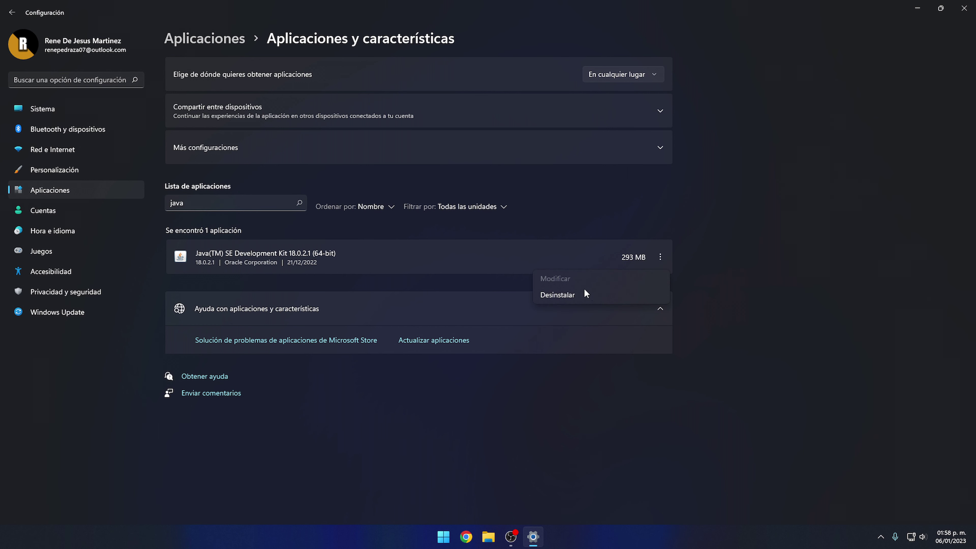
left_click(760, 176)
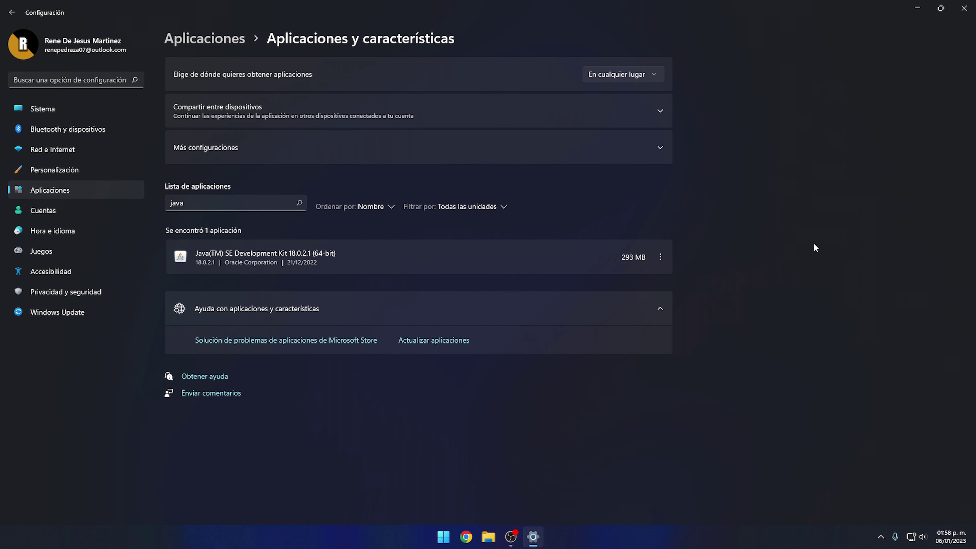
left_click(963, 8)
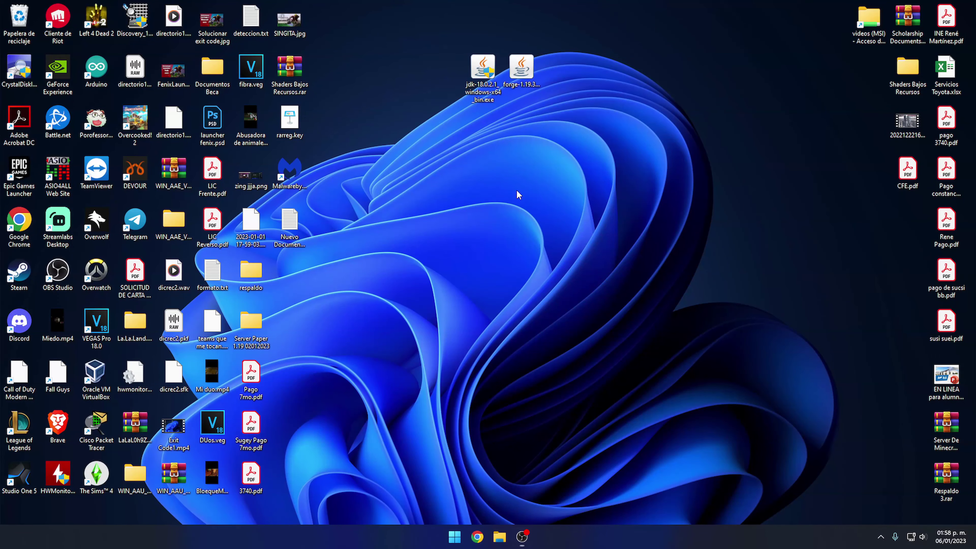
Run the jdk-18.0.2.1 Windows x64 installer from the desktop, allow it to make changes and agree to reinstall
mouse_move(490, 90)
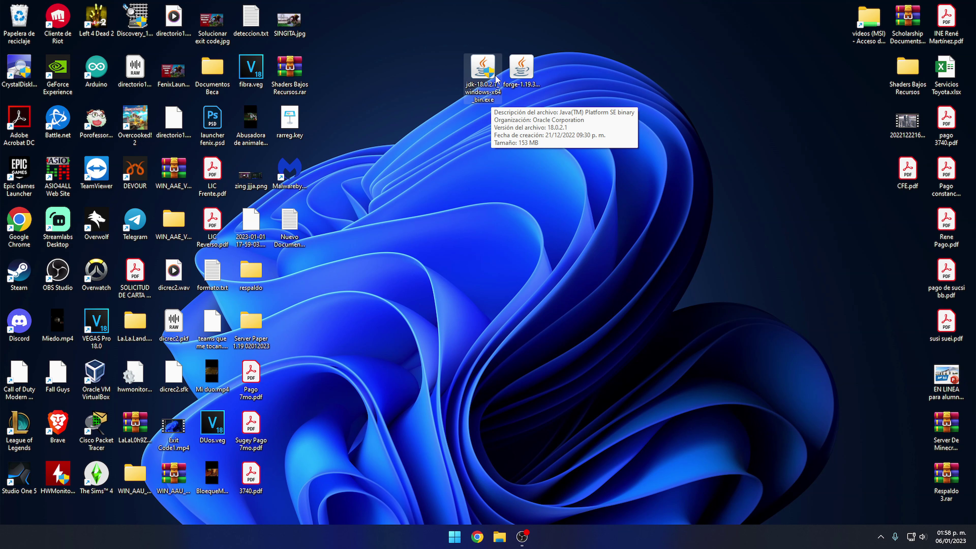
left_click(486, 71)
double_click(486, 70)
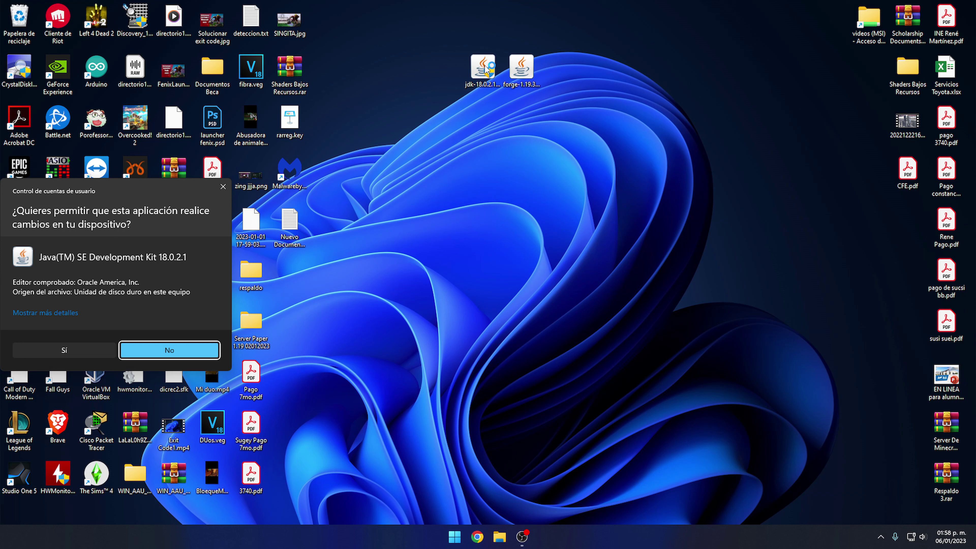
left_click(64, 349)
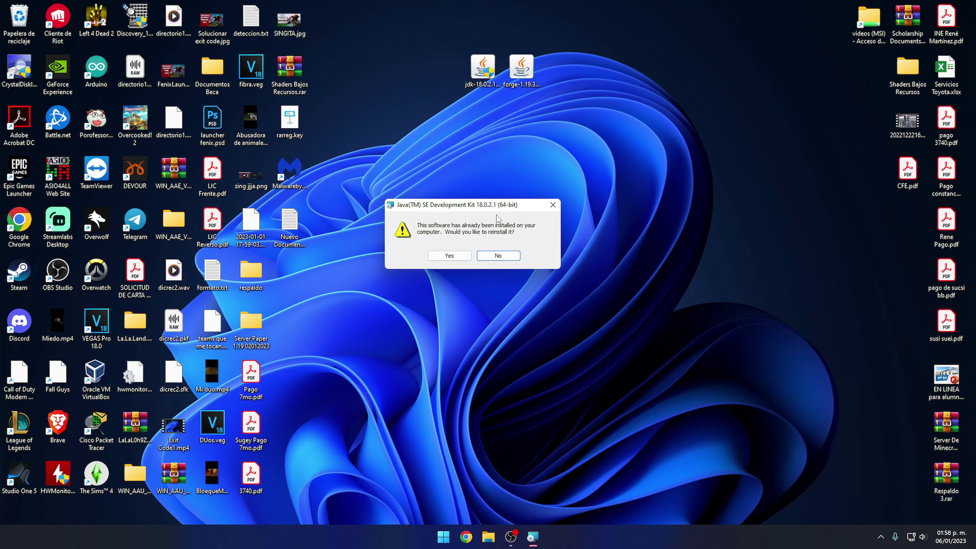
left_click(453, 256)
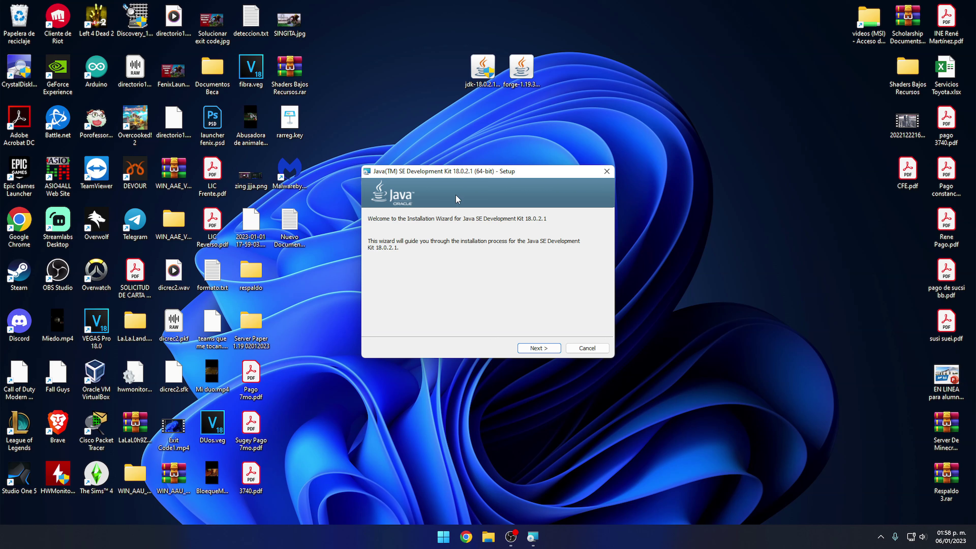
Install Java SE Development Kit 18.0.2.1 in the default folder C:\Program Files\Java\jdk-18.0.2.1\ and close the setup wizard
left_click_drag(474, 172, 480, 153)
left_click(545, 327)
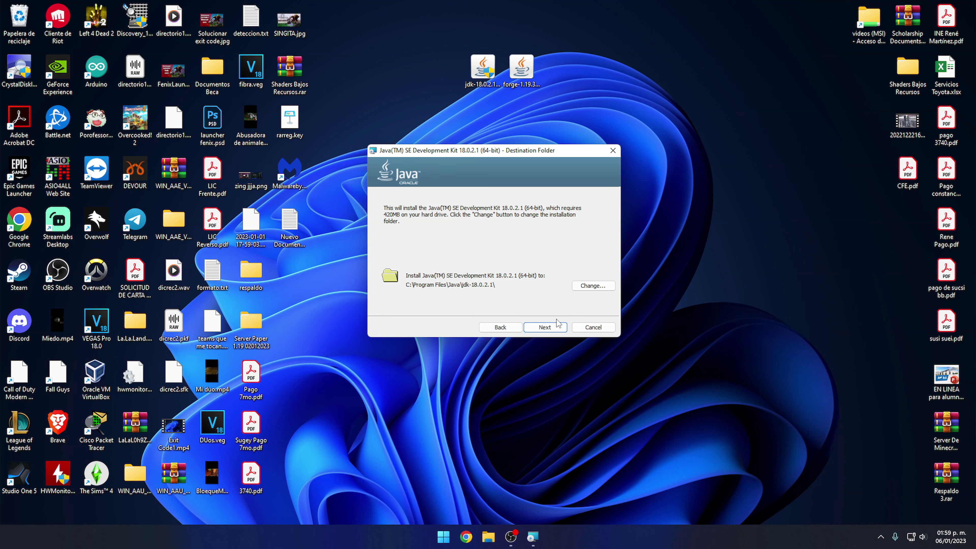
left_click(546, 328)
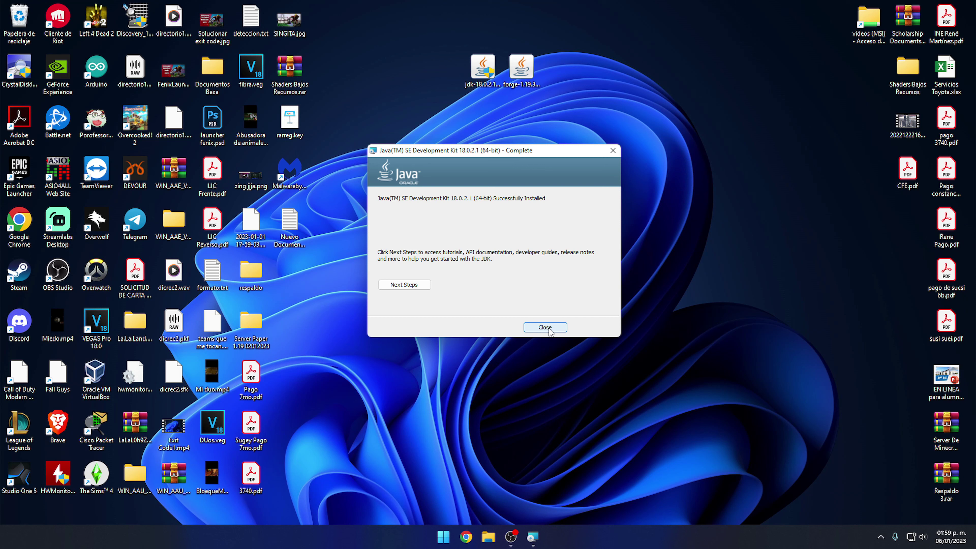
left_click(545, 327)
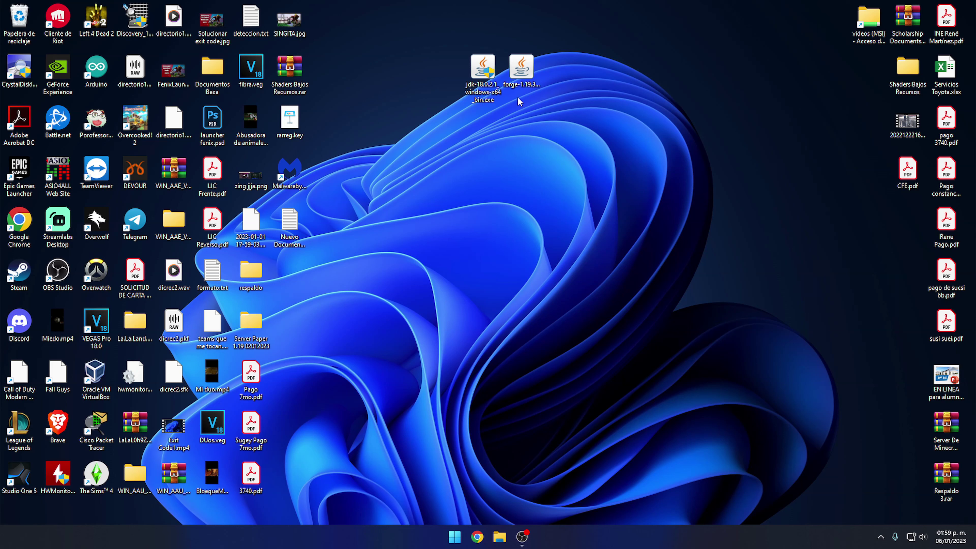
left_click(527, 85)
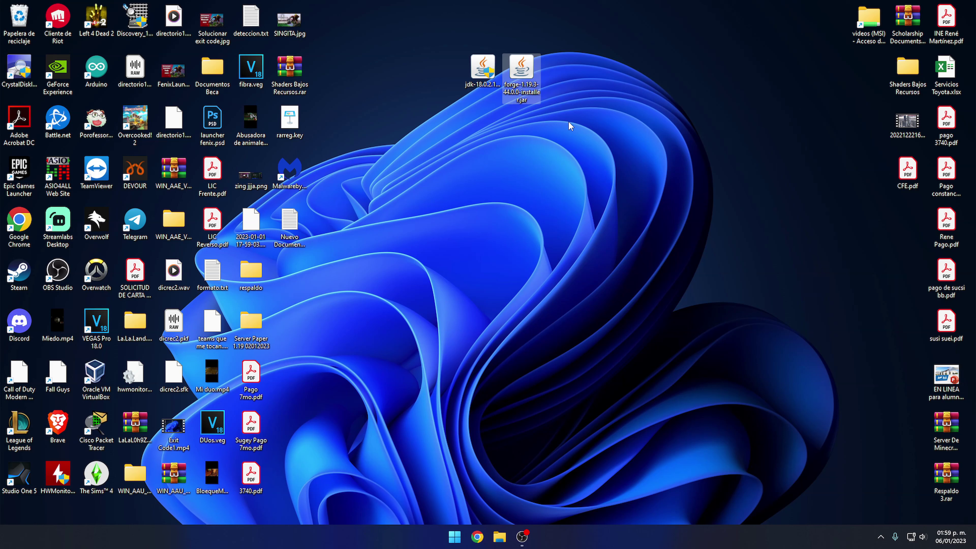
left_click(450, 540)
type("mien")
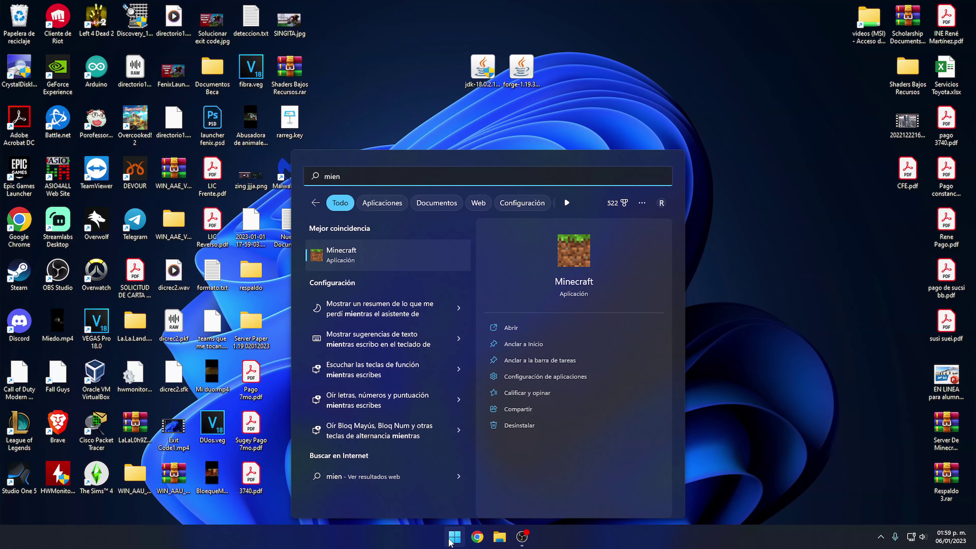
key("Return")
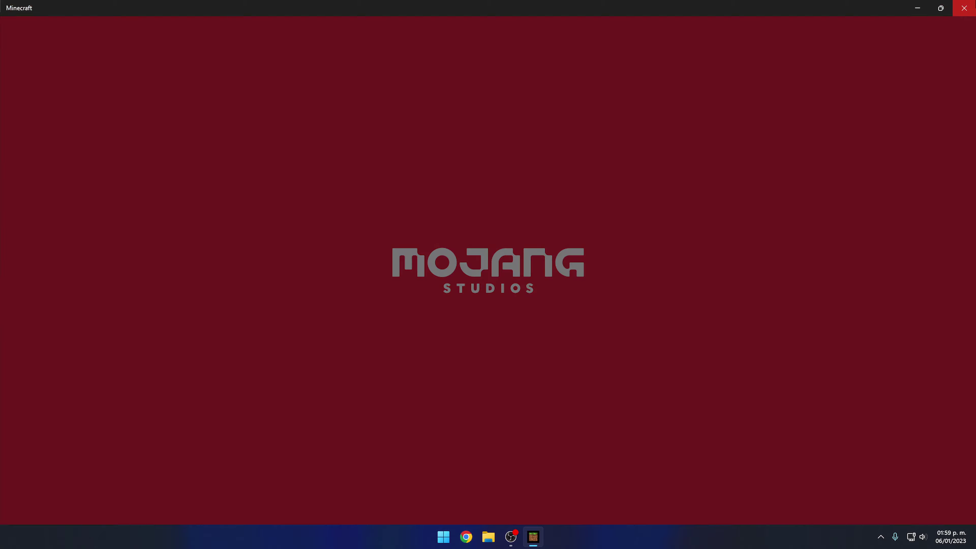
left_click(971, 3)
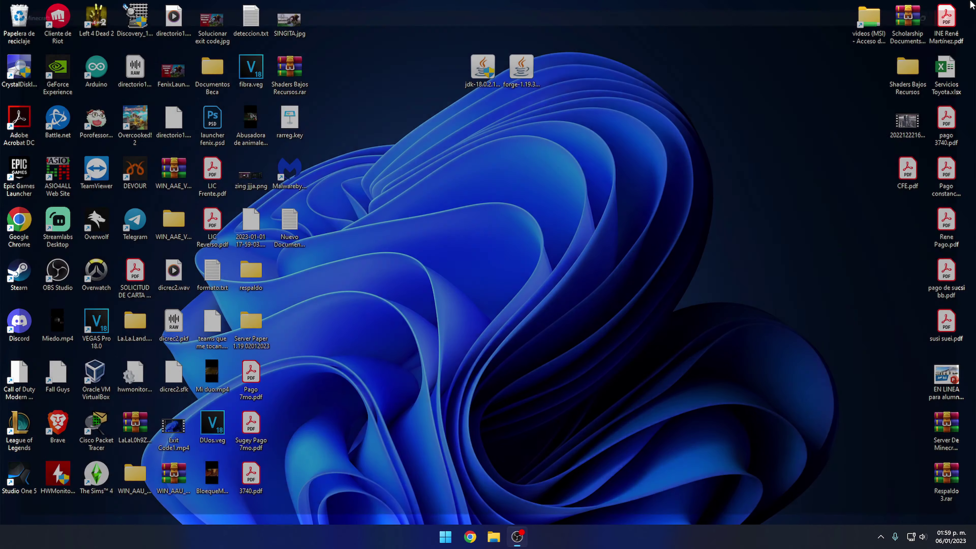
Find and open Minecraft Launcher through a Windows search, and maximize its window
left_click(447, 537)
type("Minecr")
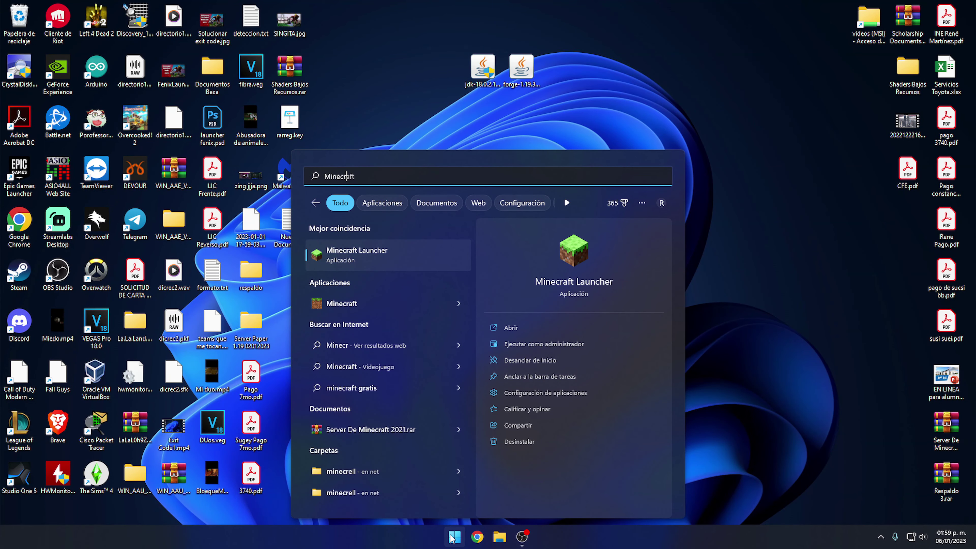
key("Return")
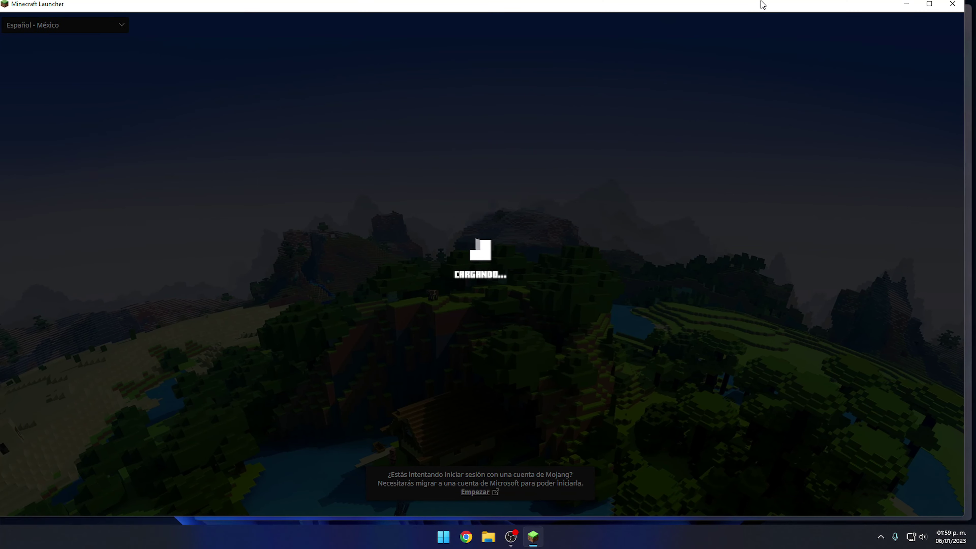
left_click_drag(763, 4, 975, 8)
left_click_drag(864, 5, 815, 15)
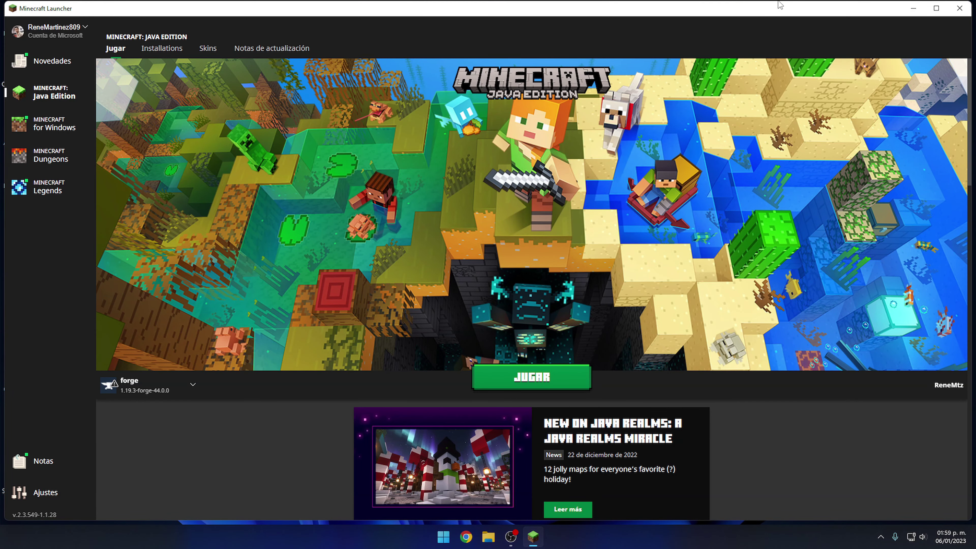
left_click(936, 8)
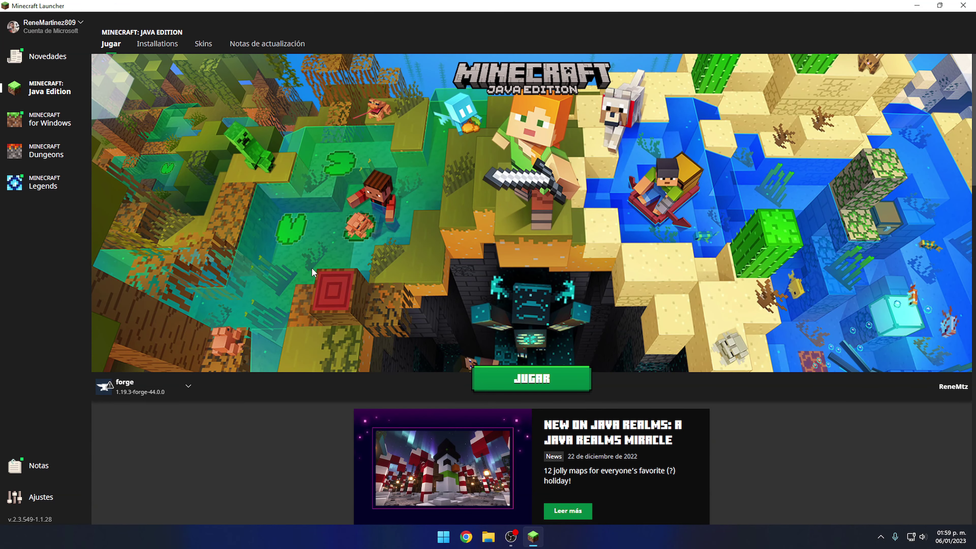
Examine the list of Minecraft Java Edition versions available to play in the launcher
left_click(182, 386)
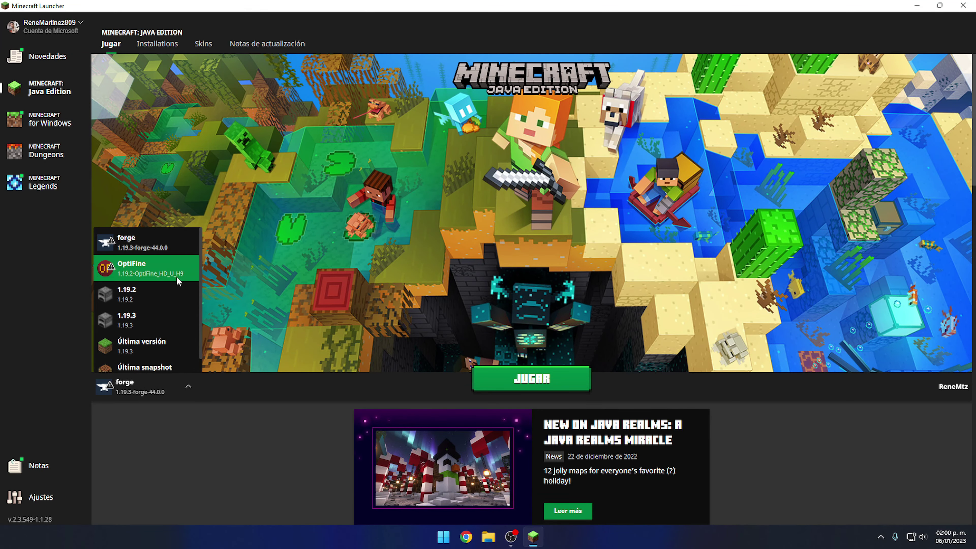
left_click(276, 464)
left_click(150, 389)
left_click(246, 447)
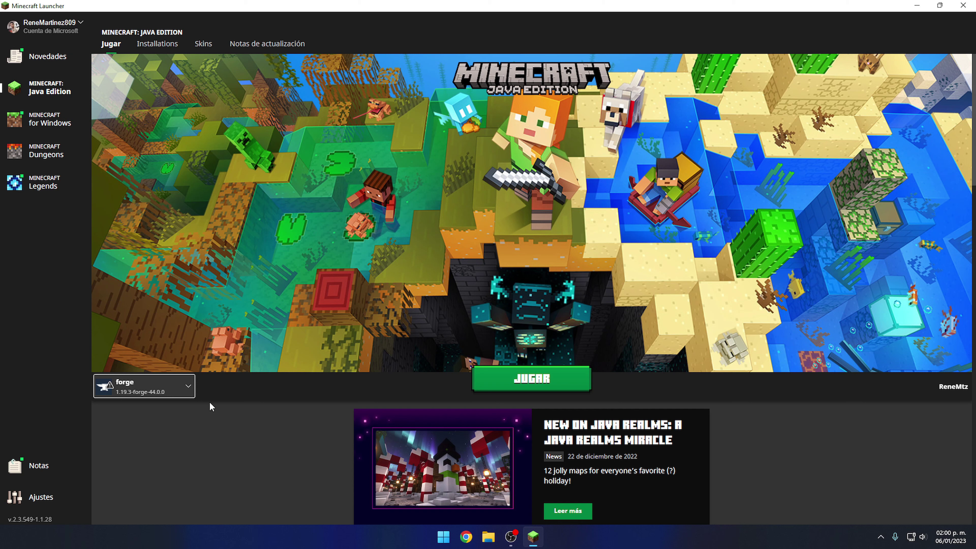
left_click(190, 387)
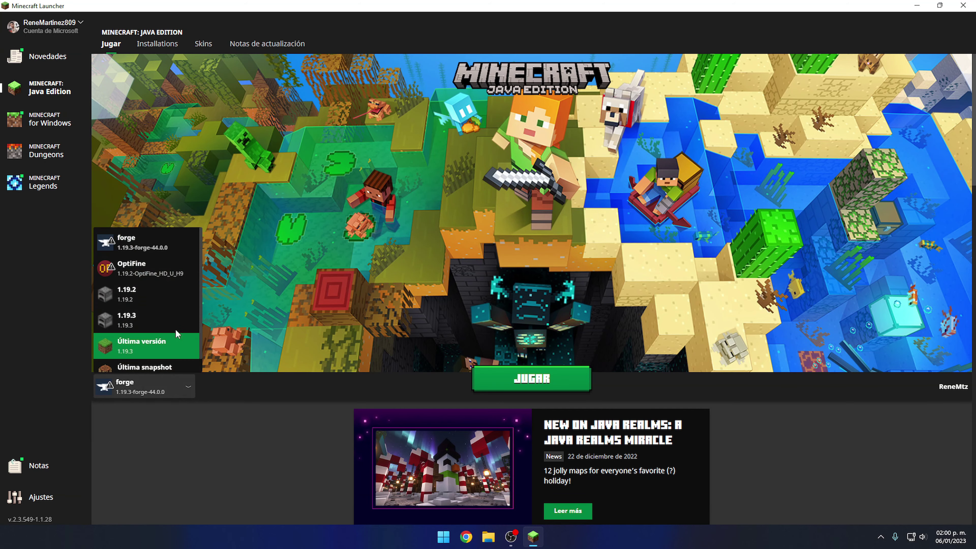
left_click(311, 401)
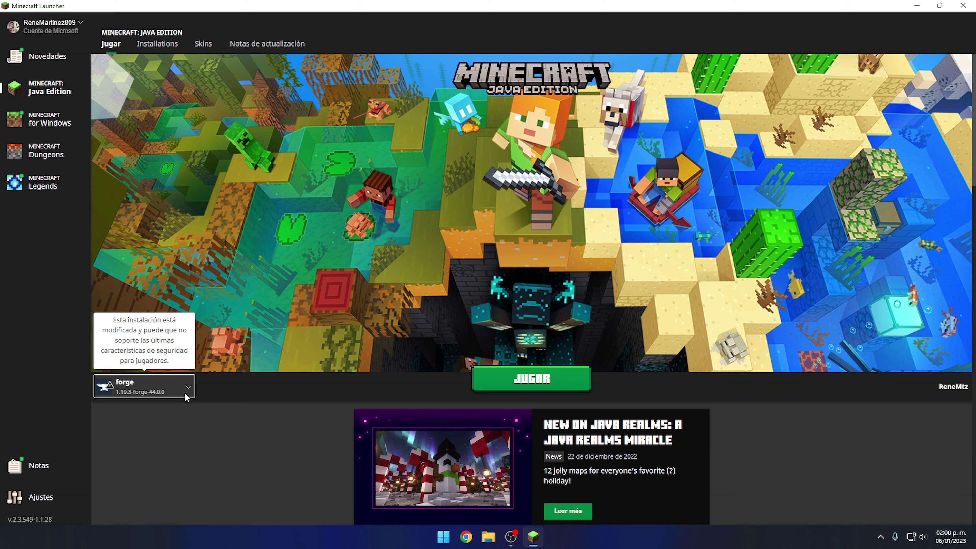
left_click(171, 390)
scroll(209, 344, "down", 4)
scroll(221, 384, "up", 3)
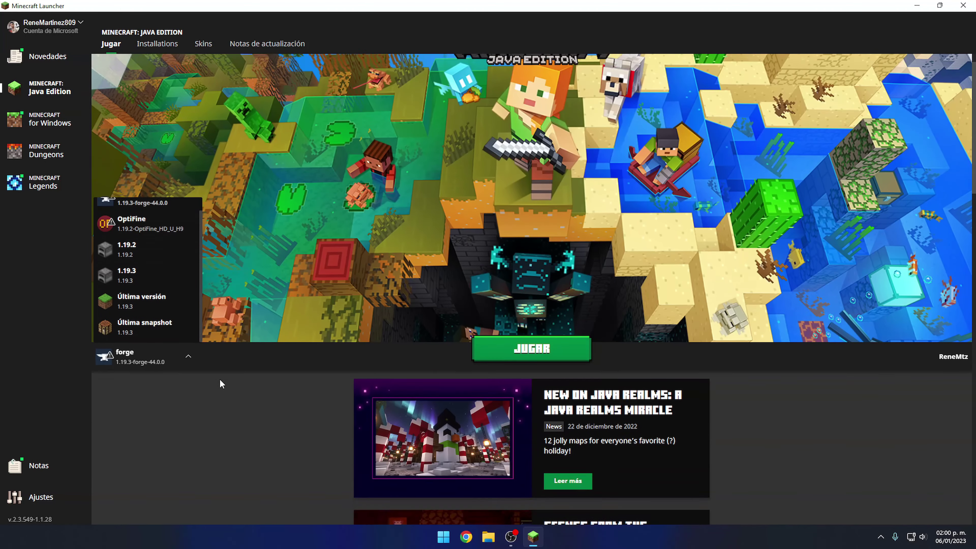
scroll(222, 383, "up", 1)
Start a new Java Edition installation with version release 1.19.3, and leave the form without creating it
left_click(171, 45)
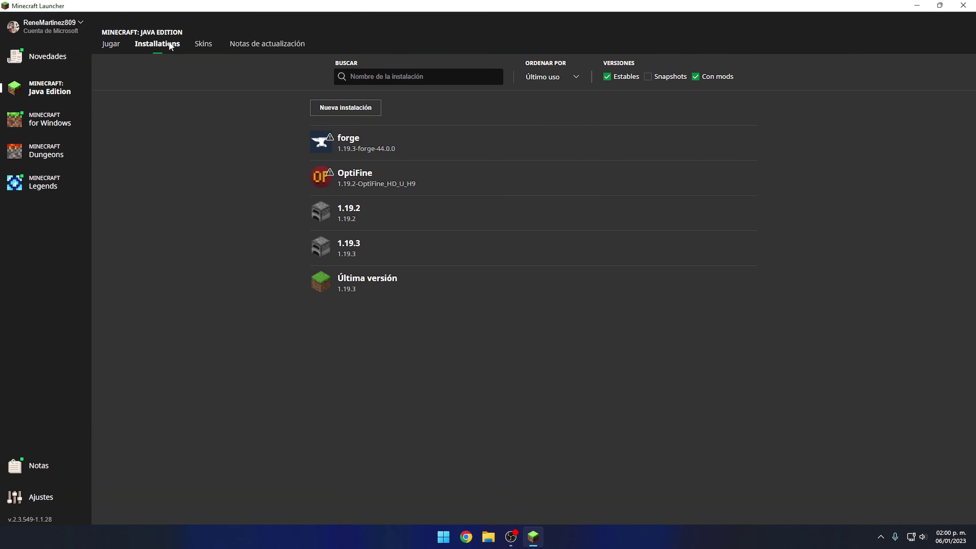
left_click(355, 110)
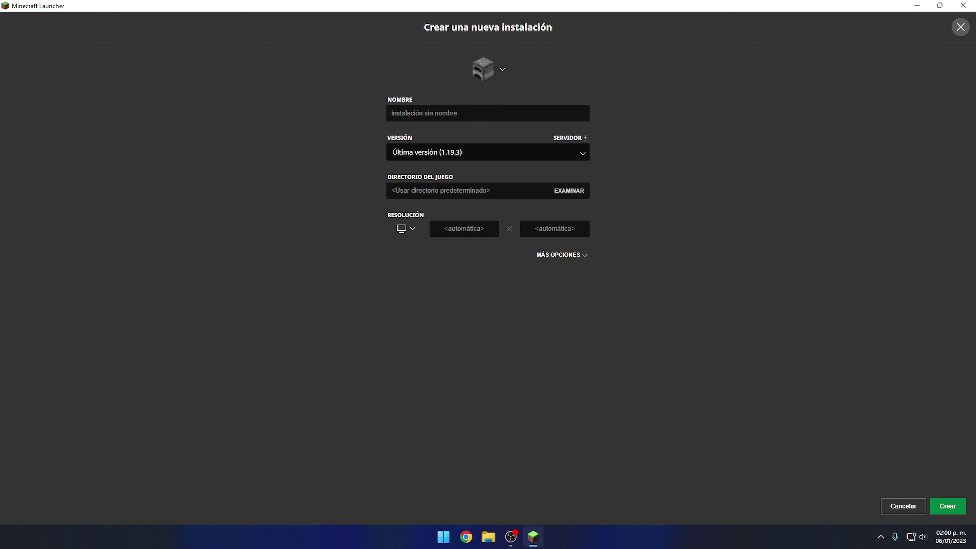
left_click(582, 153)
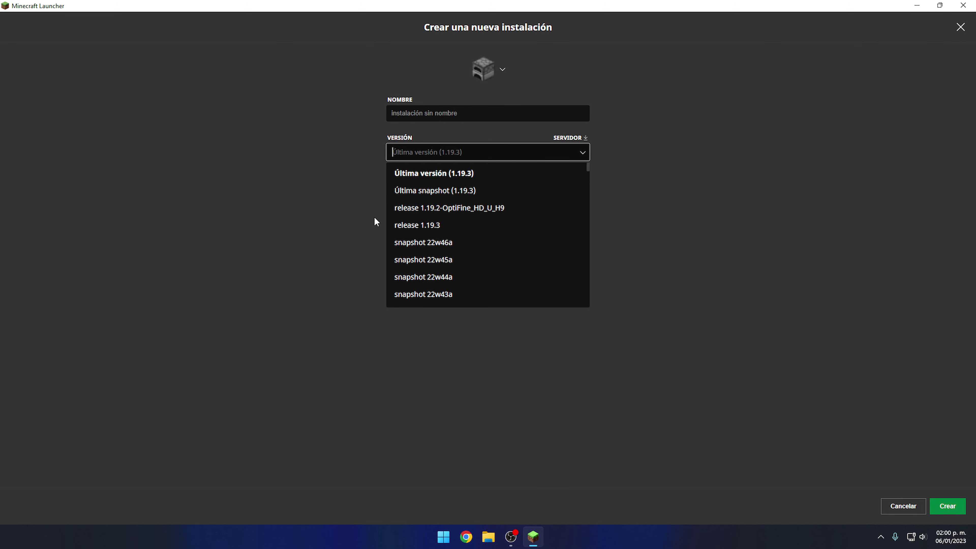
left_click(460, 226)
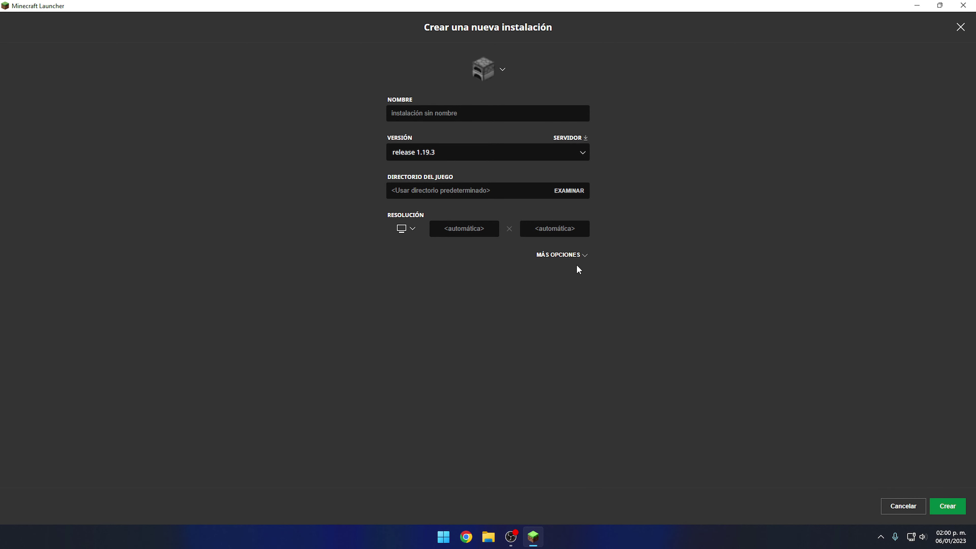
left_click(960, 26)
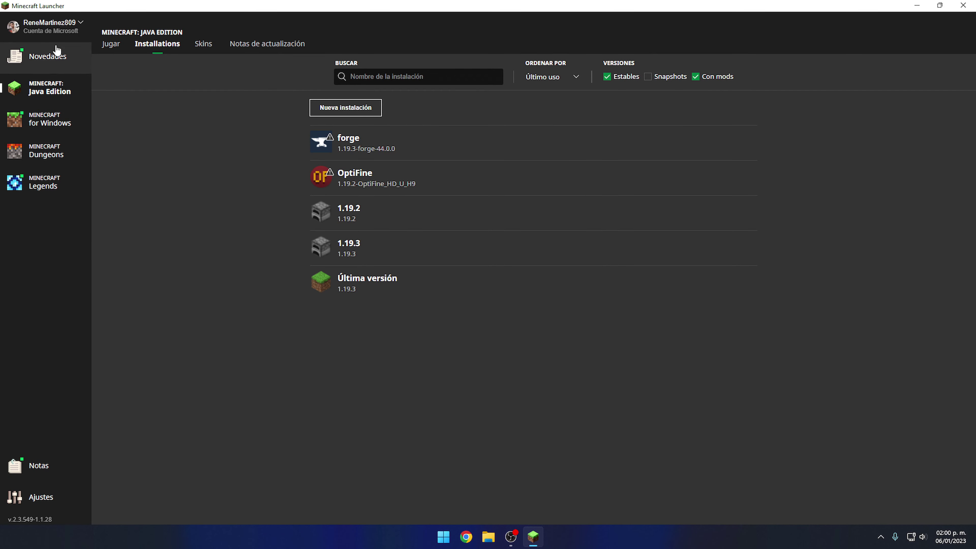
Choose the plain 1.19.3 installation as the version to play, and close the launcher
left_click(123, 52)
left_click(189, 386)
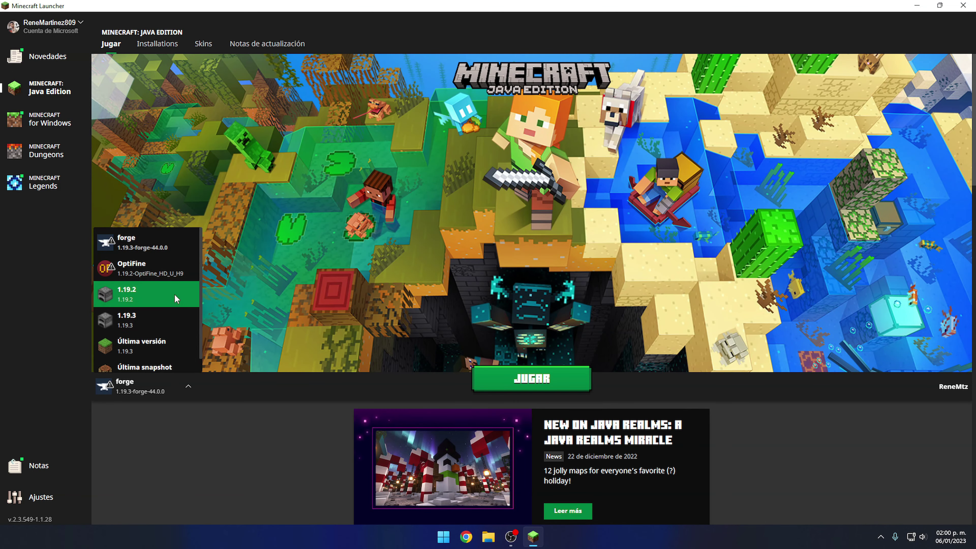
left_click(171, 330)
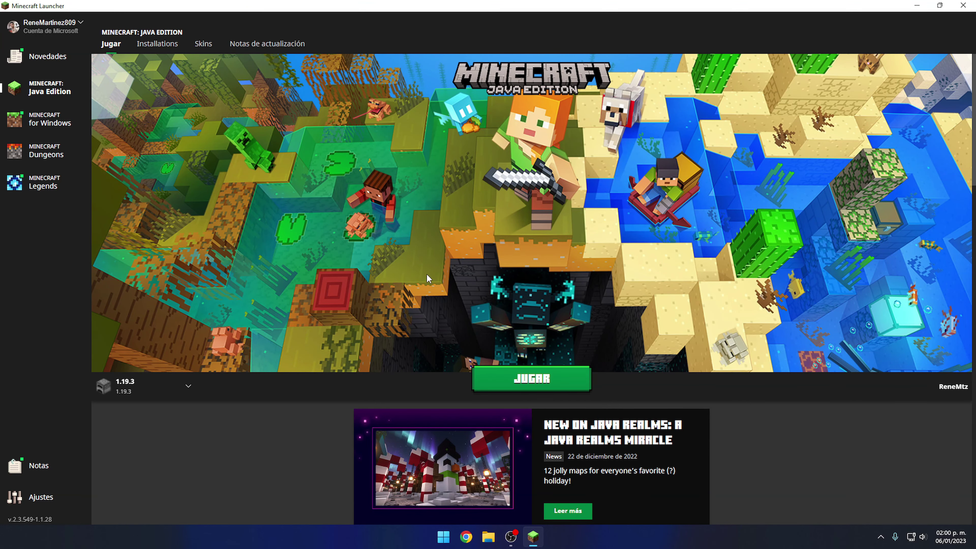
left_click(970, 5)
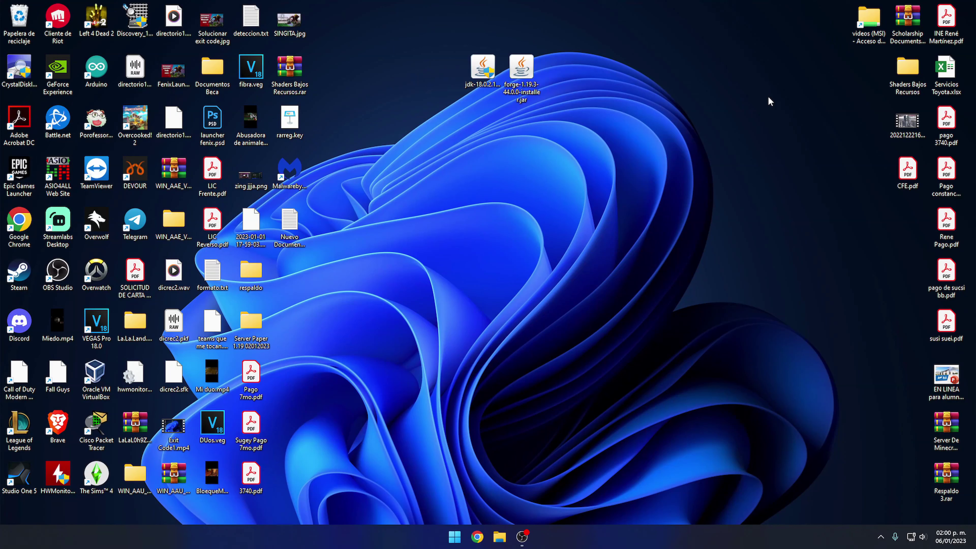
Open the .minecraft folder inside %appdata% and maximize its window
key("super+r")
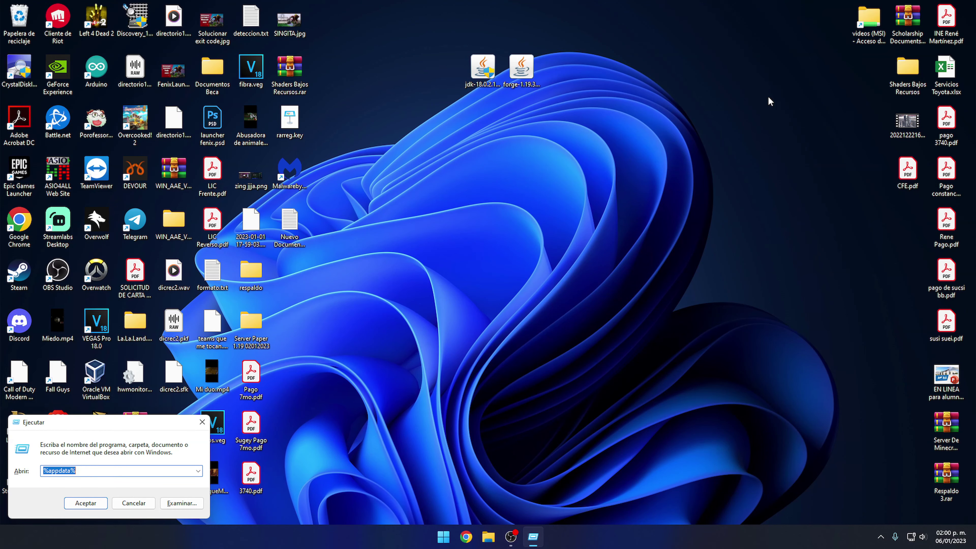
key("Return")
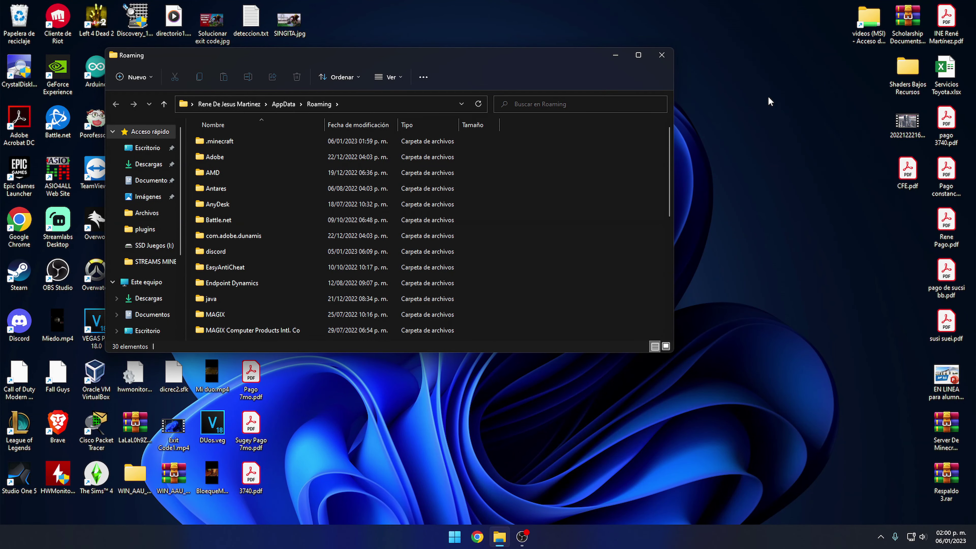
double_click(463, 141)
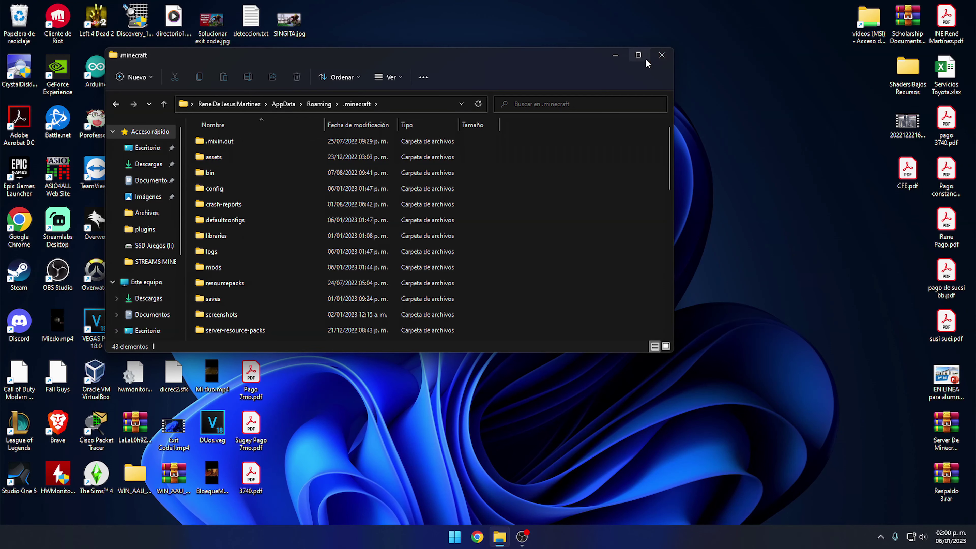
left_click(638, 56)
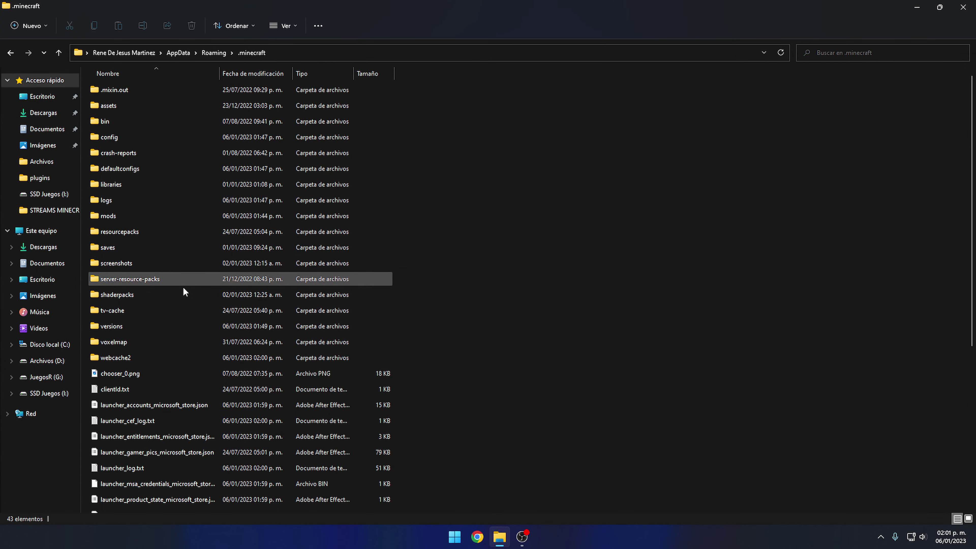
Open the versions folder in .minecraft and examine its game version folders, including 1.19.3
left_click(155, 327)
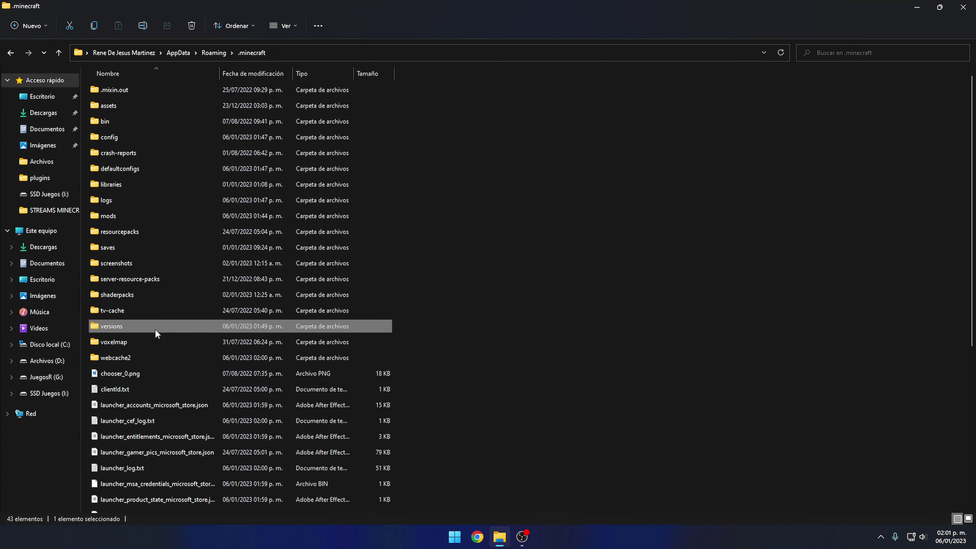
double_click(155, 325)
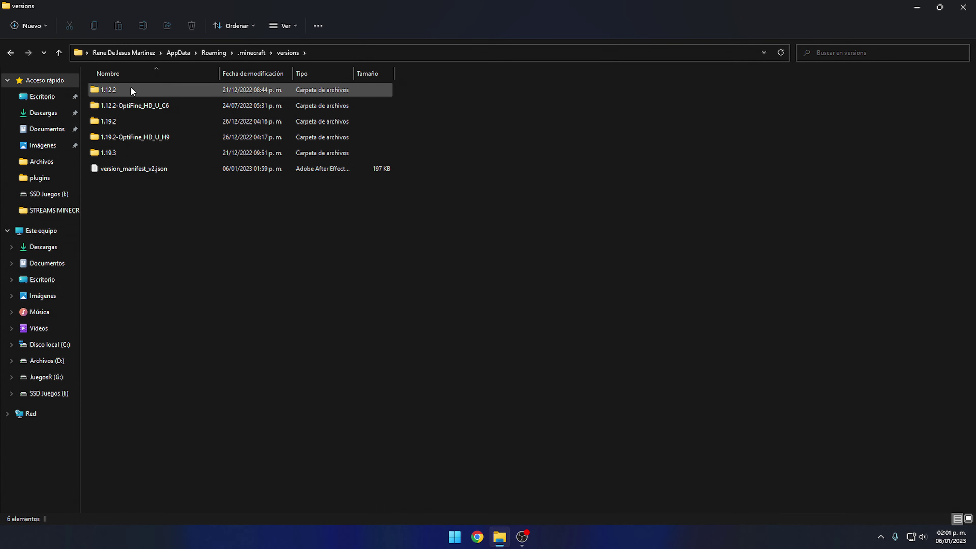
left_click(143, 89)
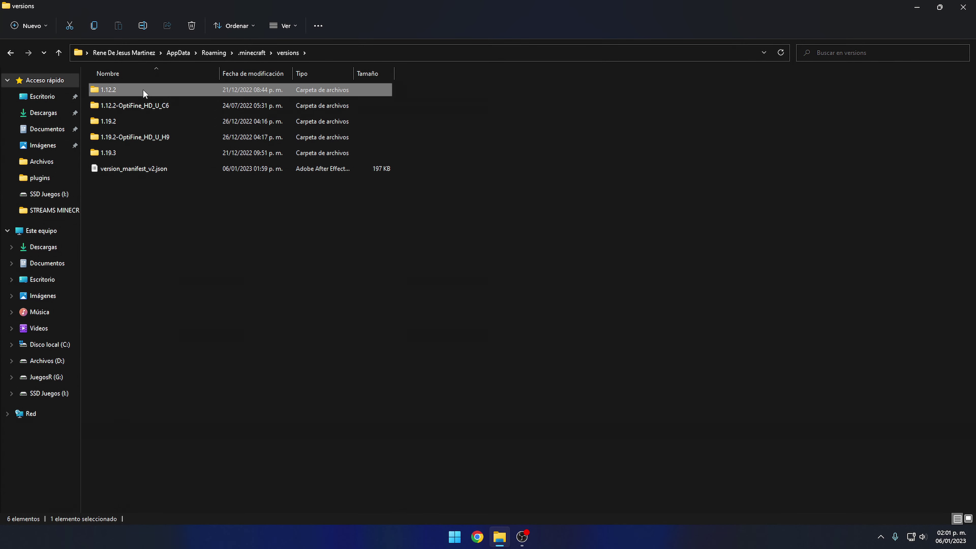
left_click(144, 137)
left_click(145, 122)
left_click(129, 89)
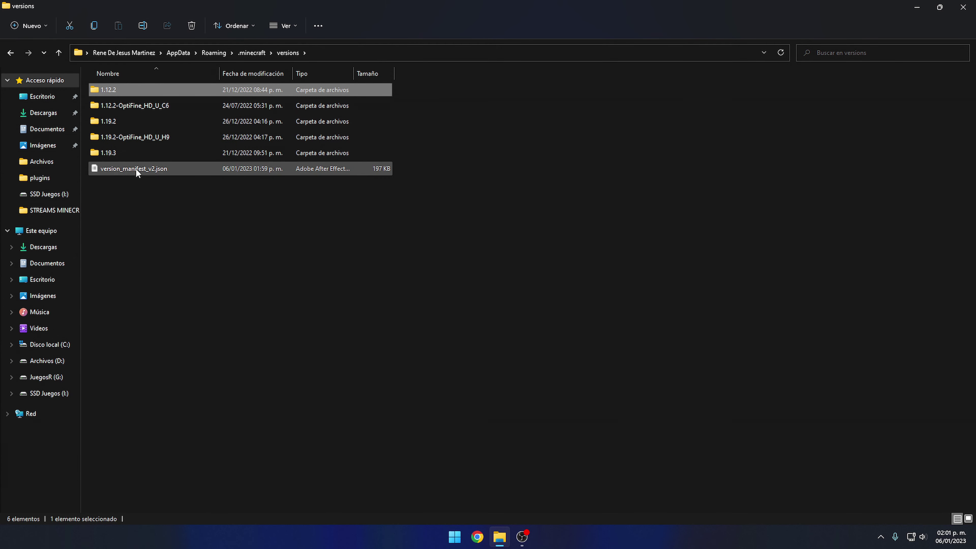
left_click(138, 154)
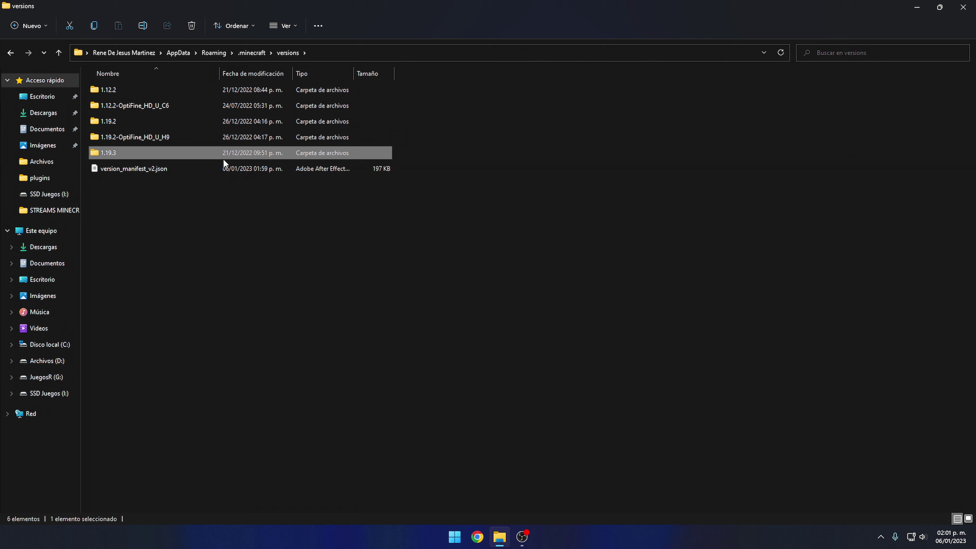
left_click(225, 201)
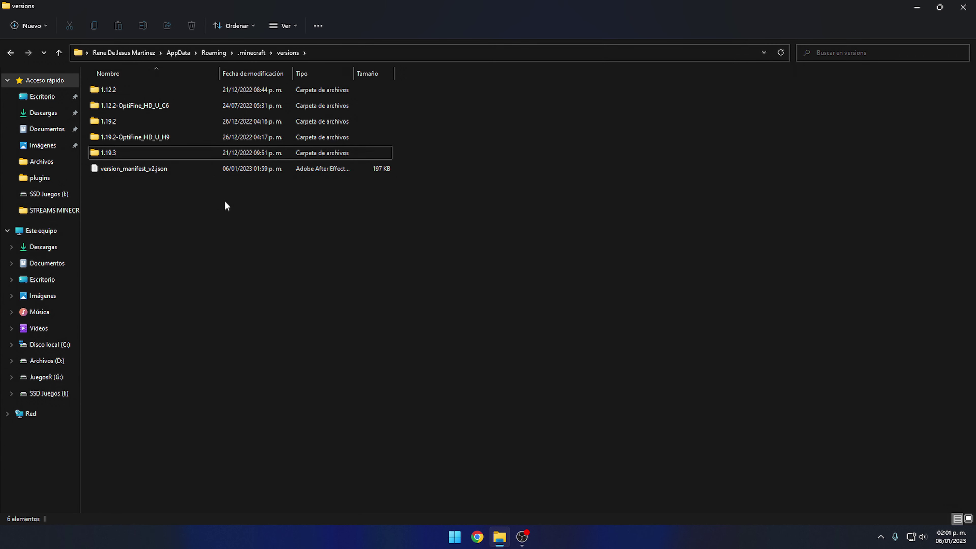
Open the mods folder in .minecraft to check its contents, and return to the .minecraft folder
left_click(11, 54)
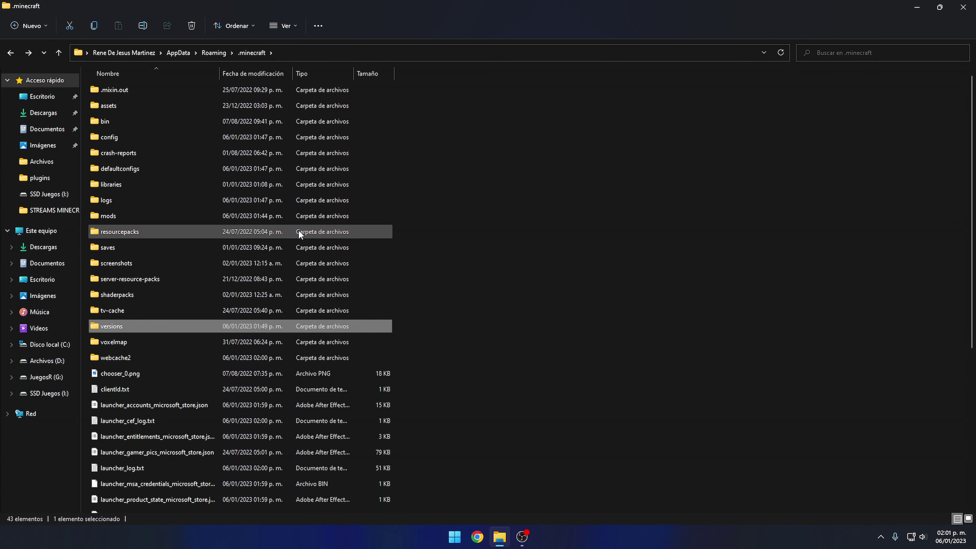
mouse_move(163, 216)
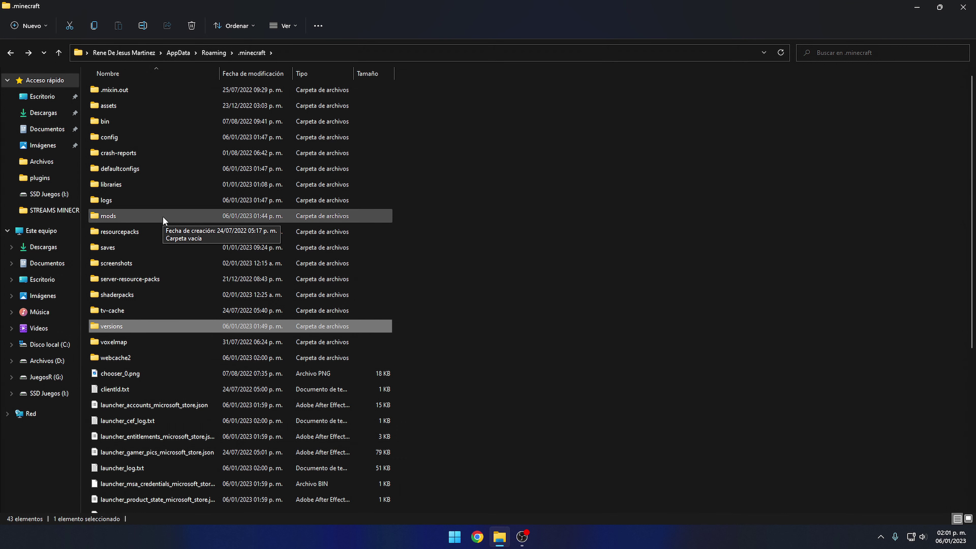
double_click(163, 216)
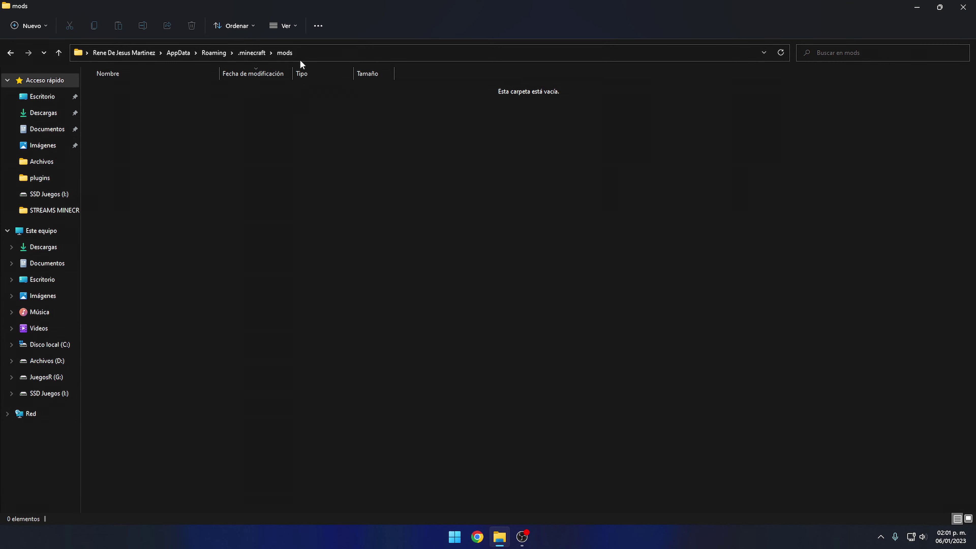
left_click(246, 58)
Delete the mods folder from .minecraft and close the file window
right_click(139, 214)
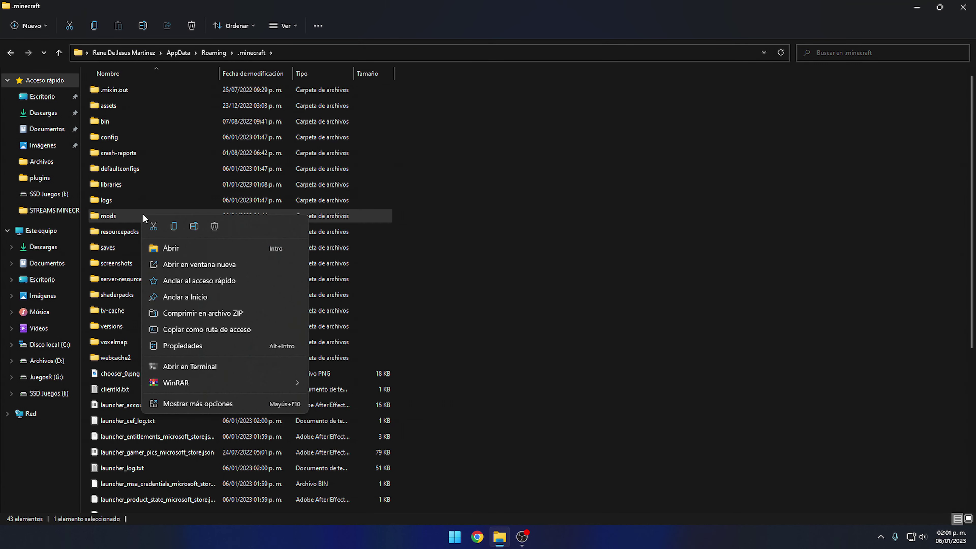
left_click(528, 223)
right_click(313, 219)
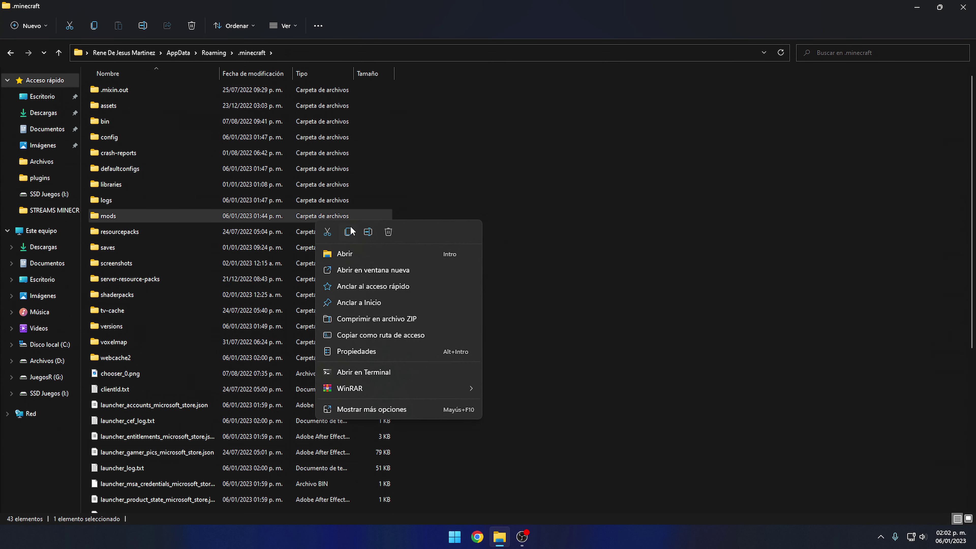
left_click(387, 233)
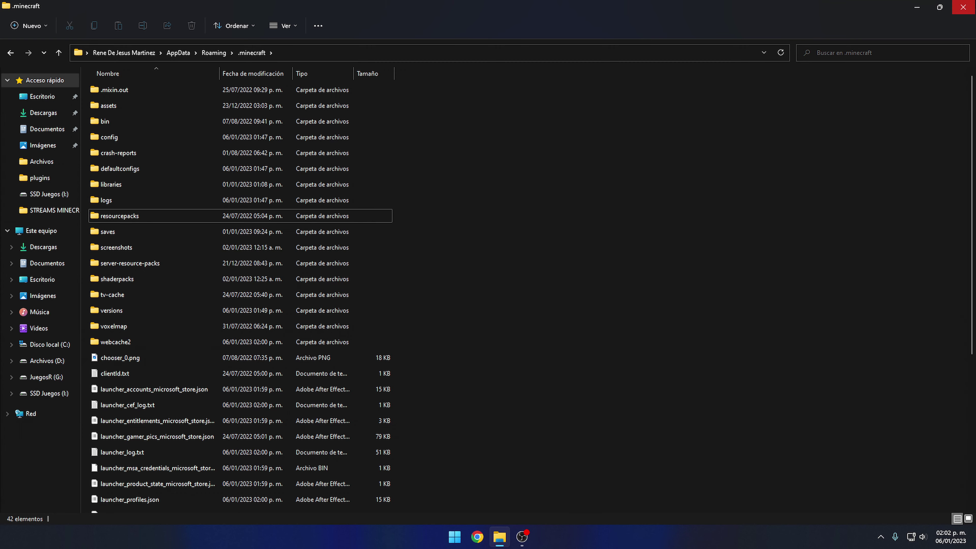
left_click(963, 6)
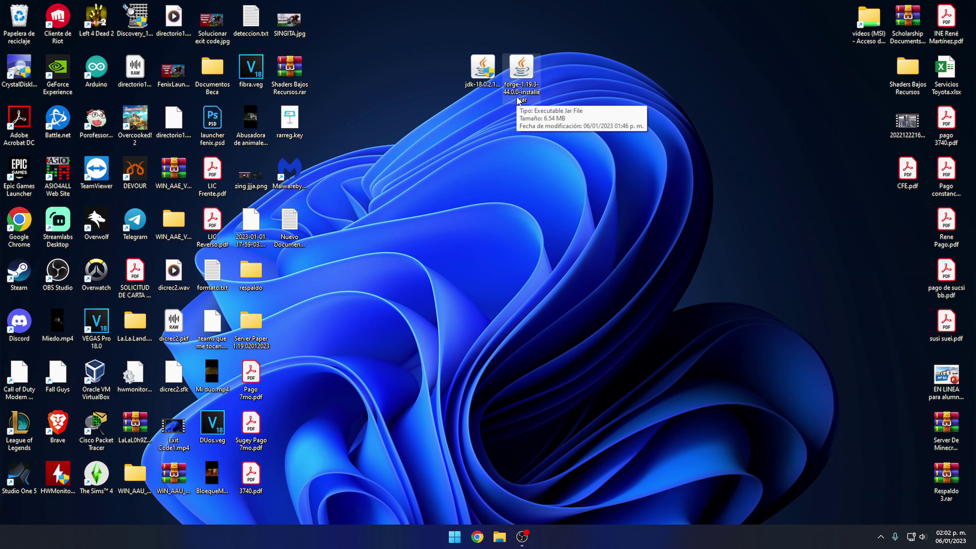
right_click(529, 79)
left_click(589, 221)
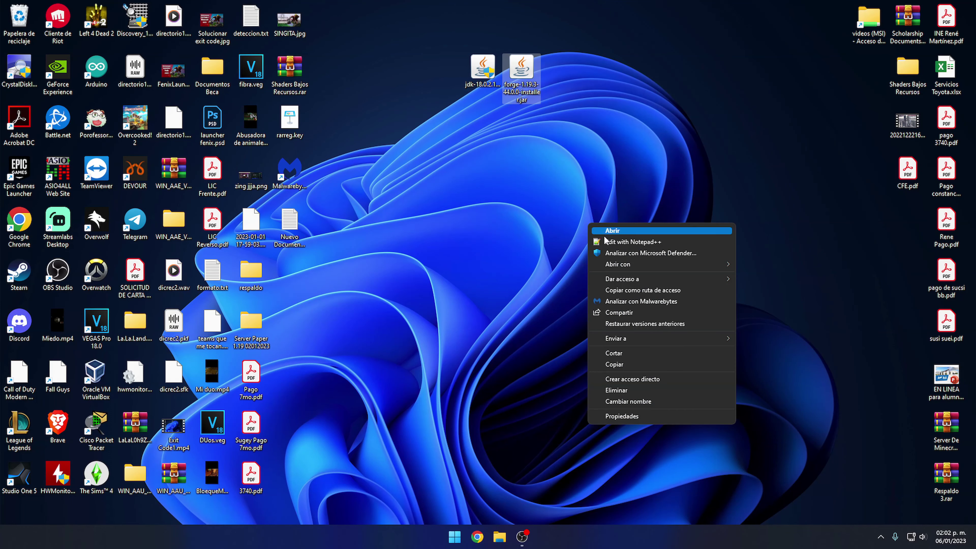
right_click(523, 73)
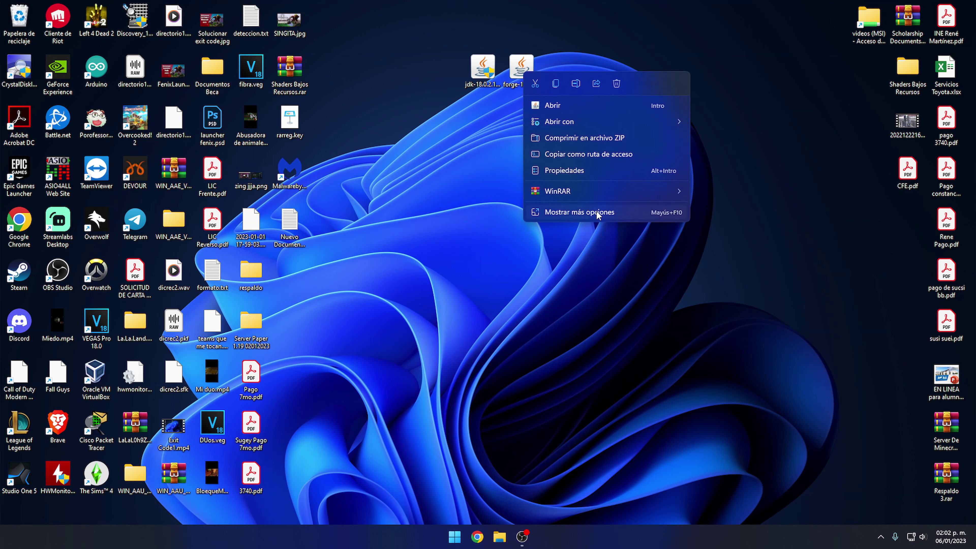
left_click(596, 212)
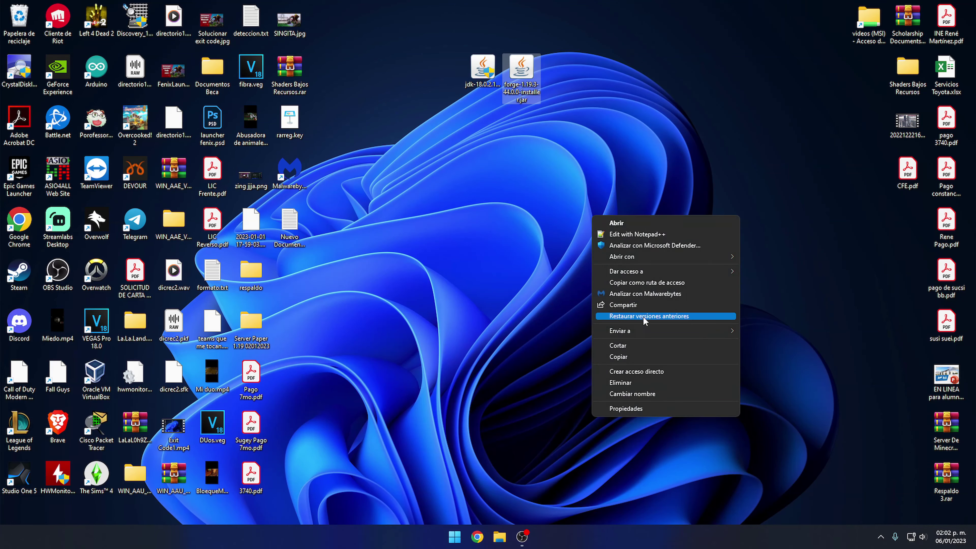
left_click(516, 68)
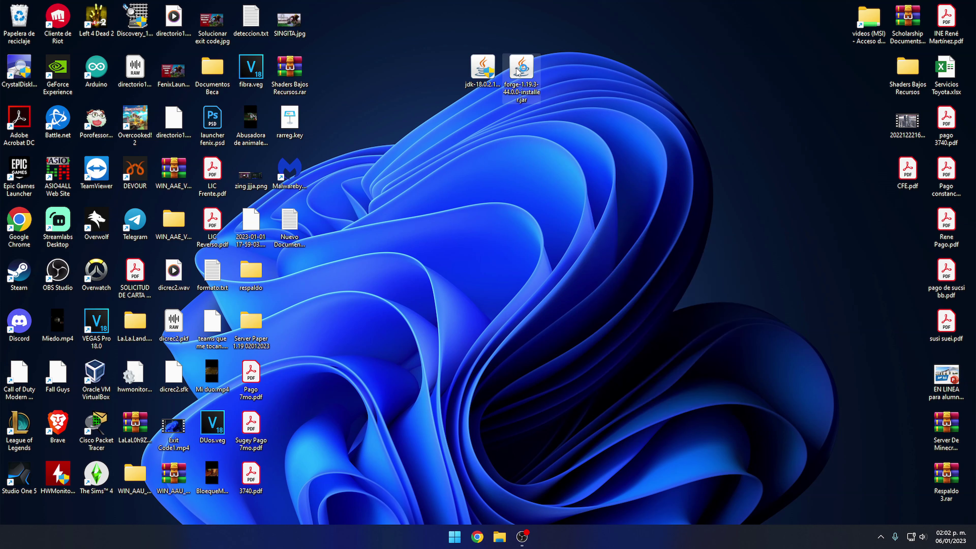
Run the forge-1.19.3-44.0.0 installer from the desktop and choose Install client as the installation type
double_click(517, 72)
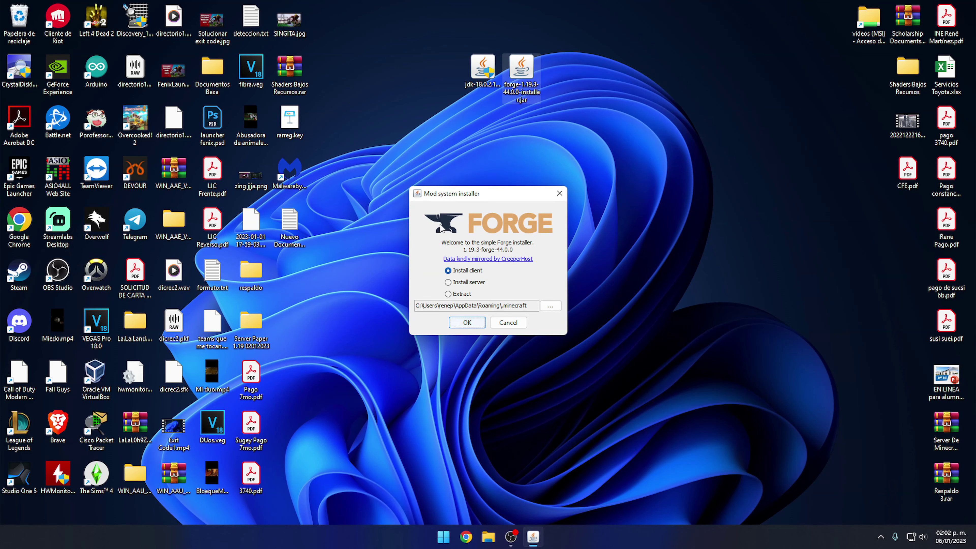
left_click_drag(459, 198, 457, 140)
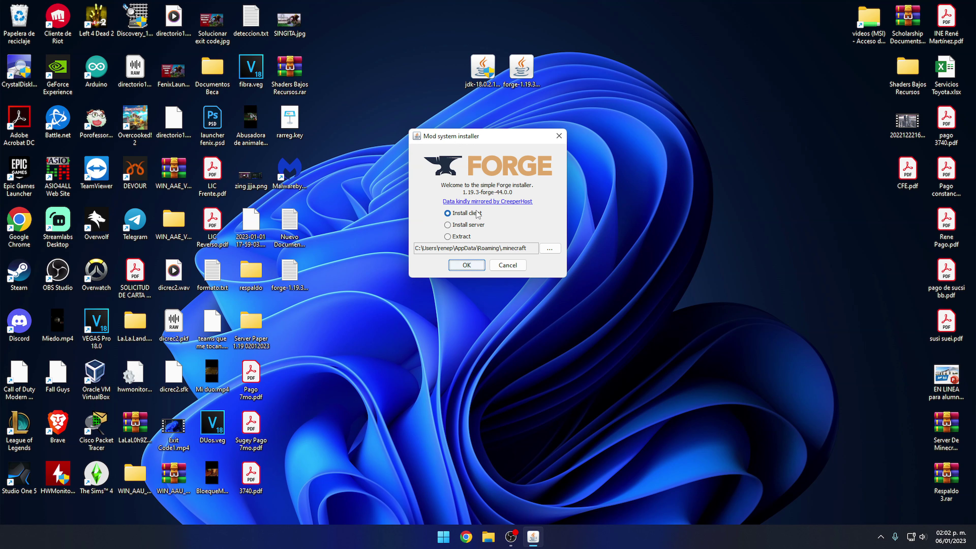
left_click(466, 227)
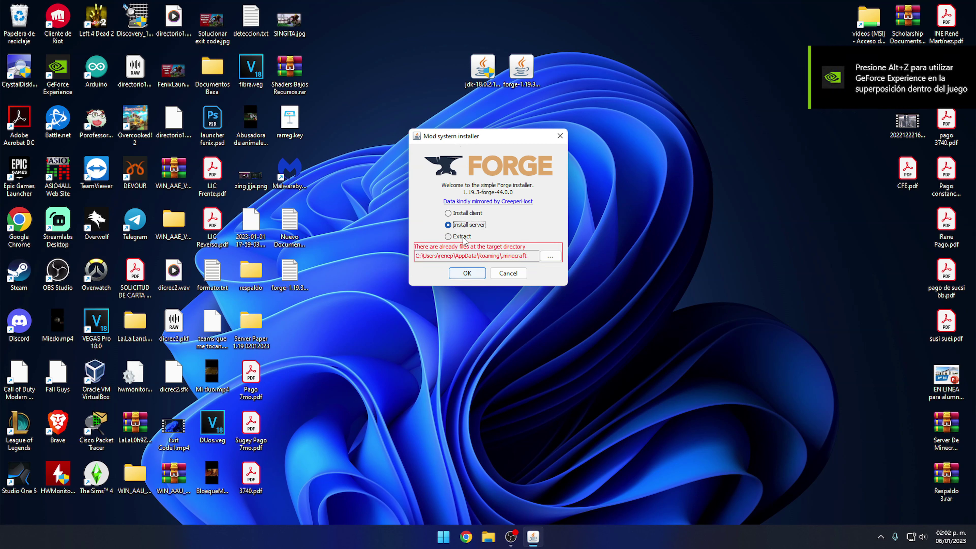
left_click(465, 236)
left_click(470, 214)
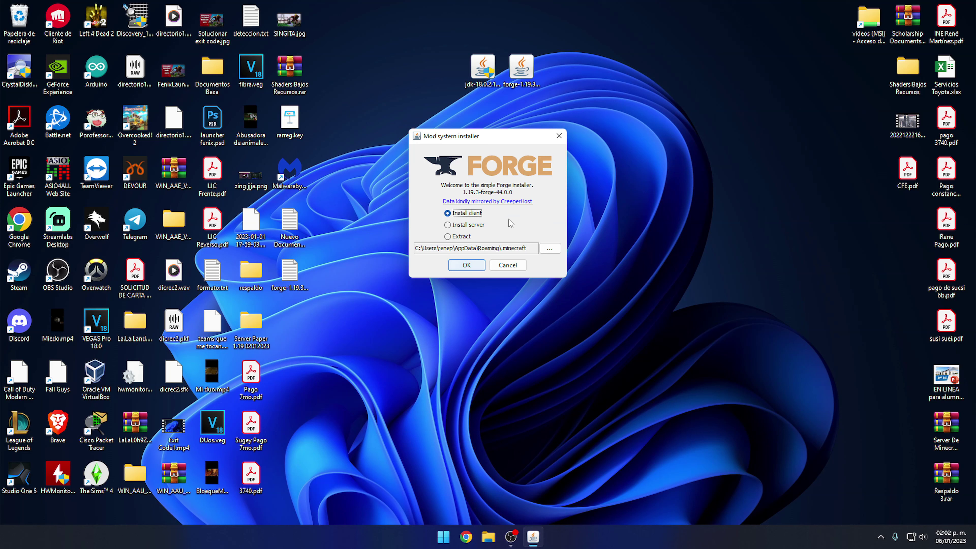
Install the 1.19.3-forge-44.0.0 client into the .minecraft folder and close the installer
mouse_move(480, 136)
left_mouse_down()
mouse_move(492, 130)
mouse_move(476, 132)
left_mouse_up()
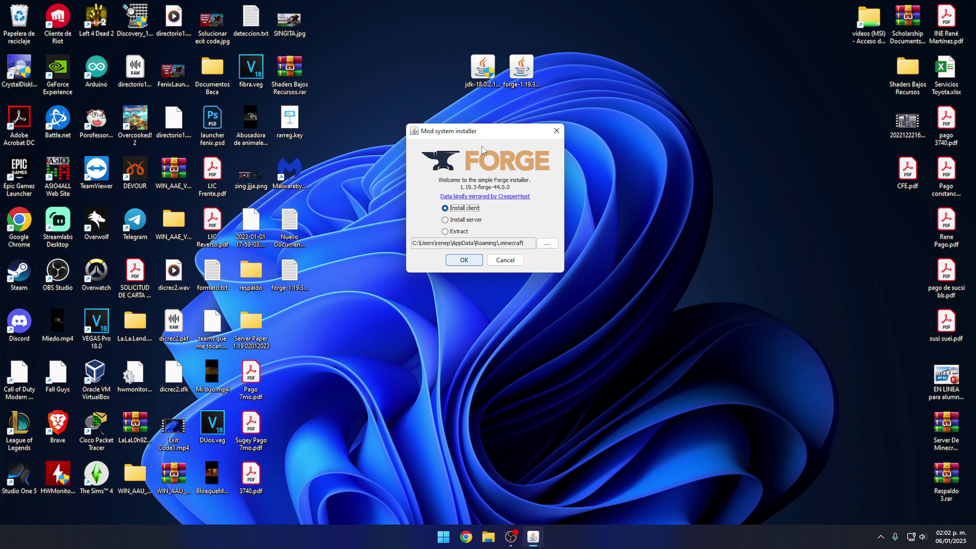
left_click(472, 261)
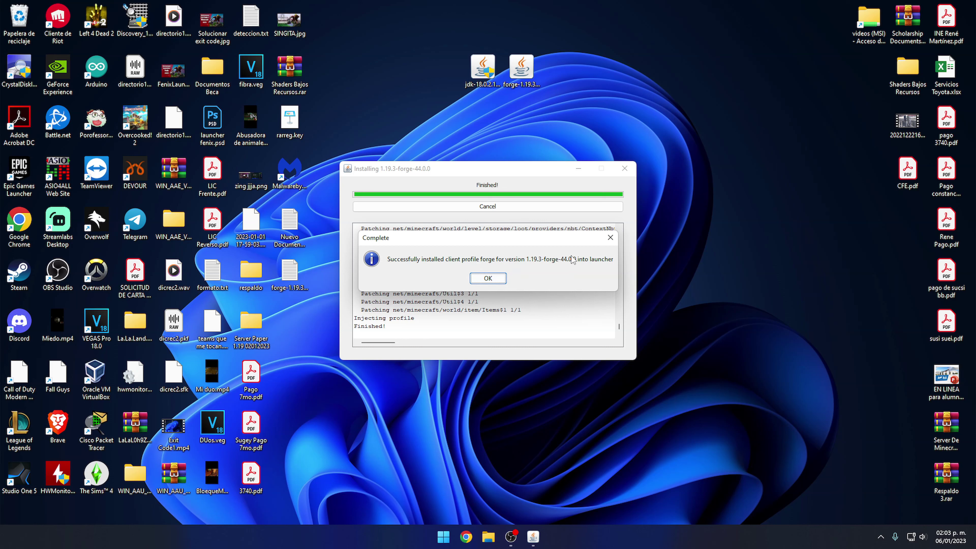
left_click(496, 279)
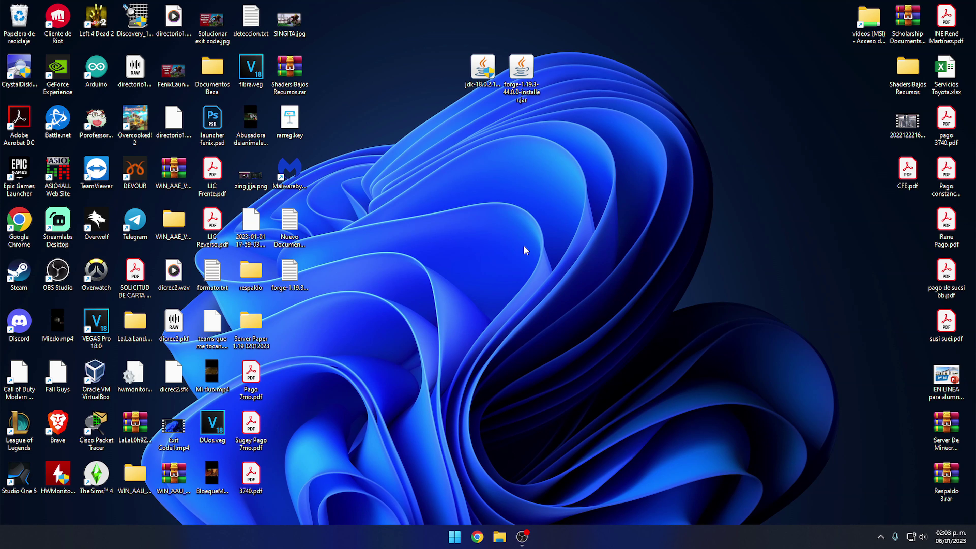
Find and open Minecraft Launcher, maximize its window, and check the list of playable Java Edition installations
left_click(454, 537)
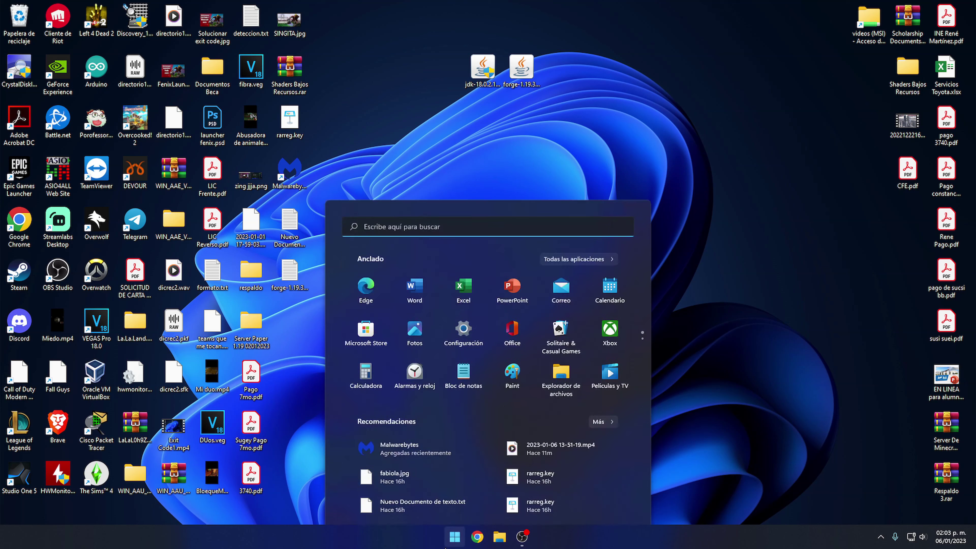
left_click(674, 434)
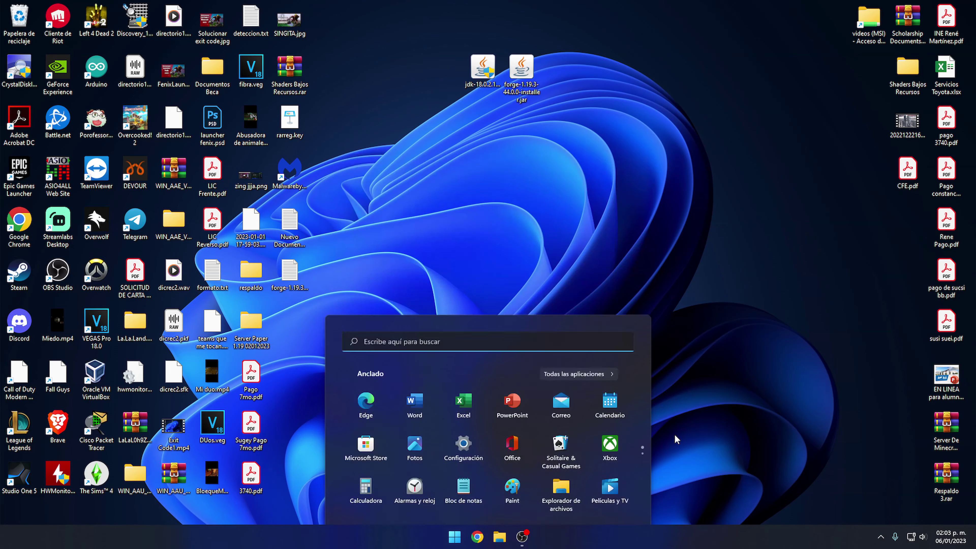
left_click(454, 535)
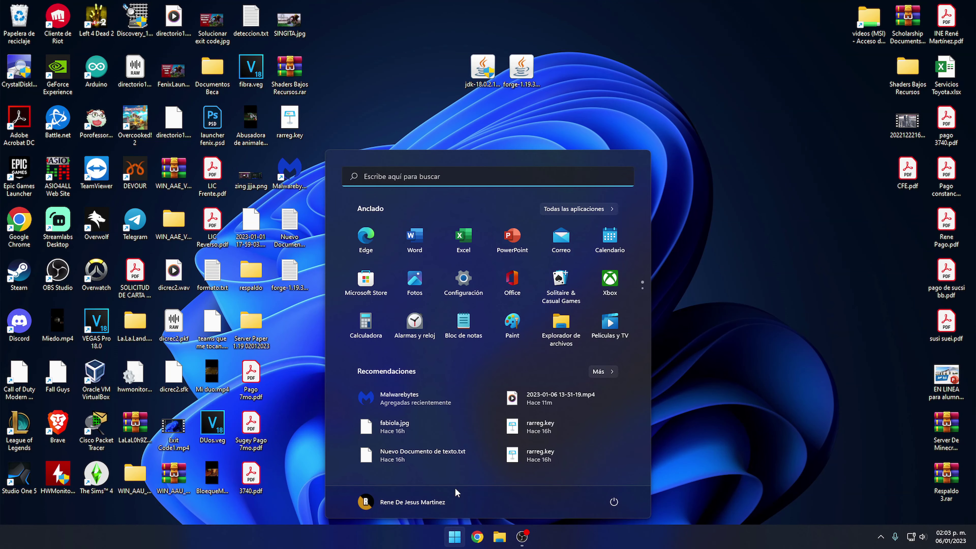
left_click(524, 173)
type("minecraft launcher")
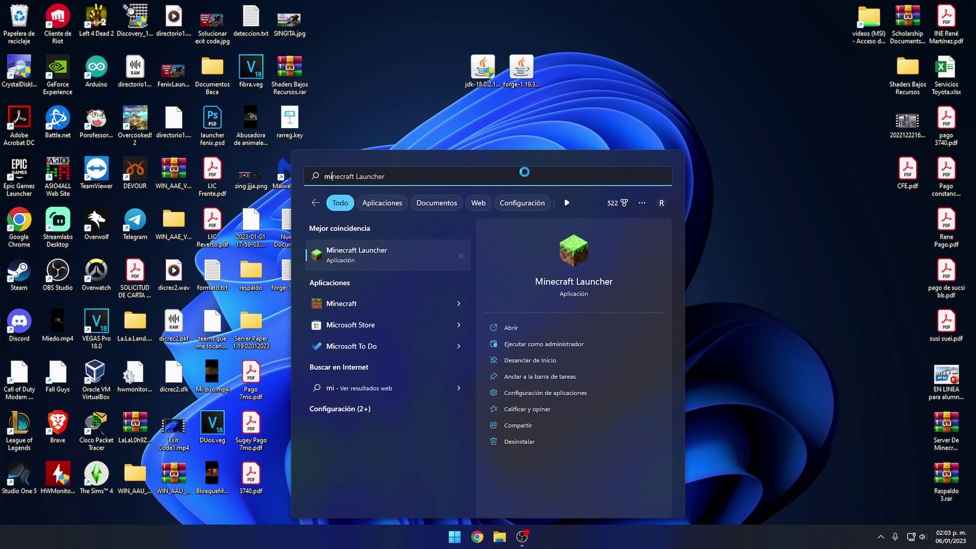
key("Return")
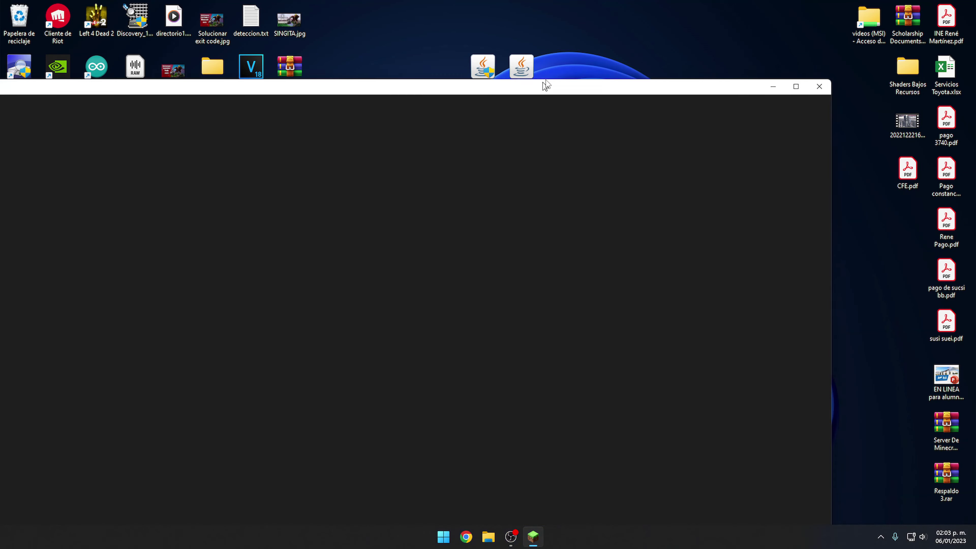
double_click(546, 86)
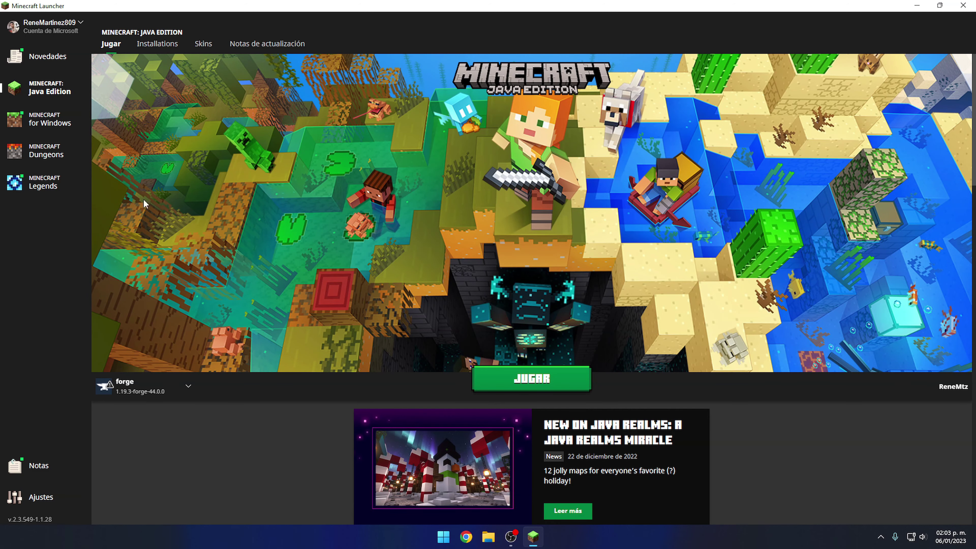
left_click(111, 392)
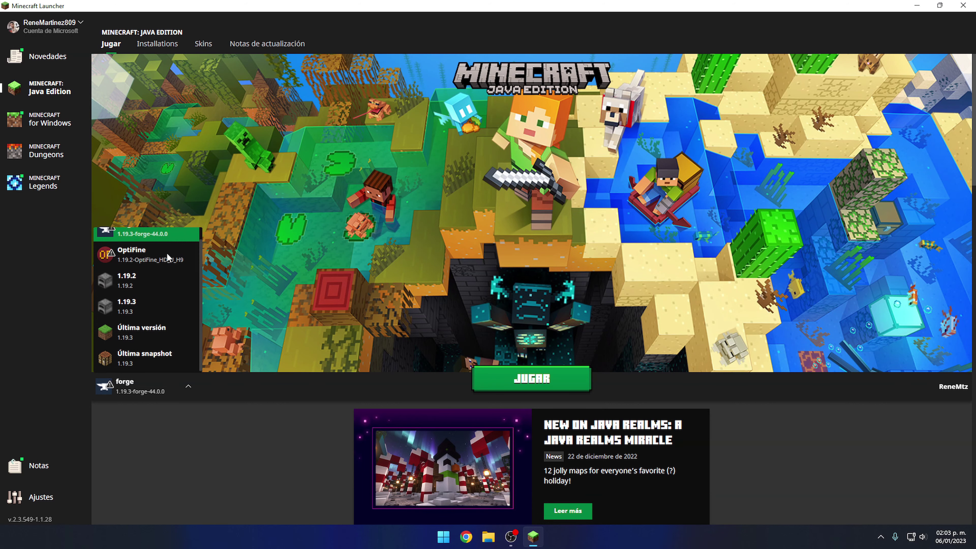
left_click(211, 434)
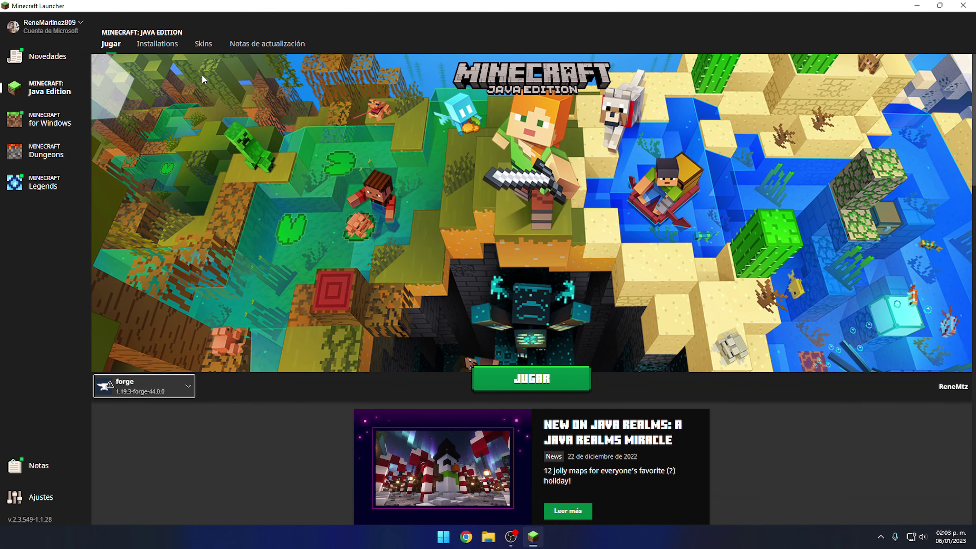
Start a new Java Edition installation with version release 1.19.3-forge-44.0.0, and leave the form without creating it
left_click(157, 44)
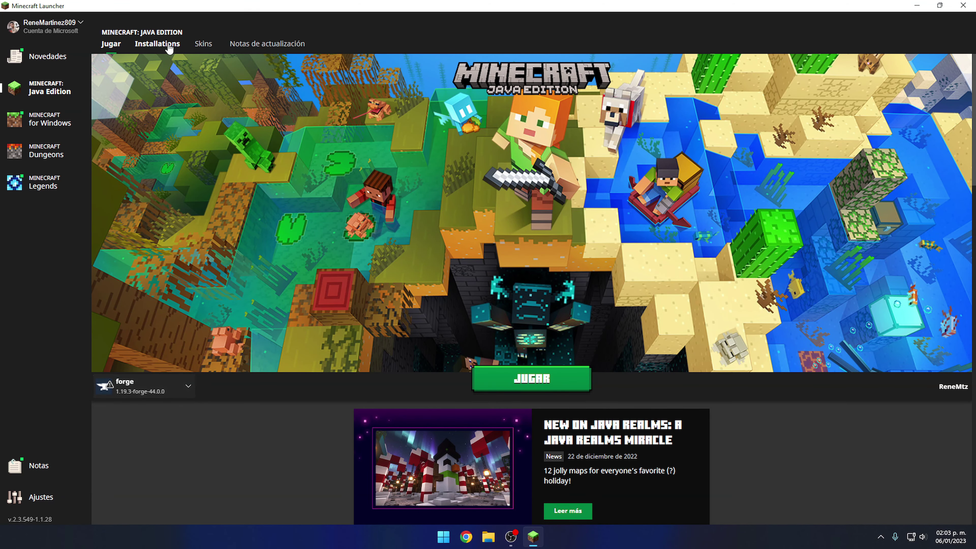
left_click(361, 107)
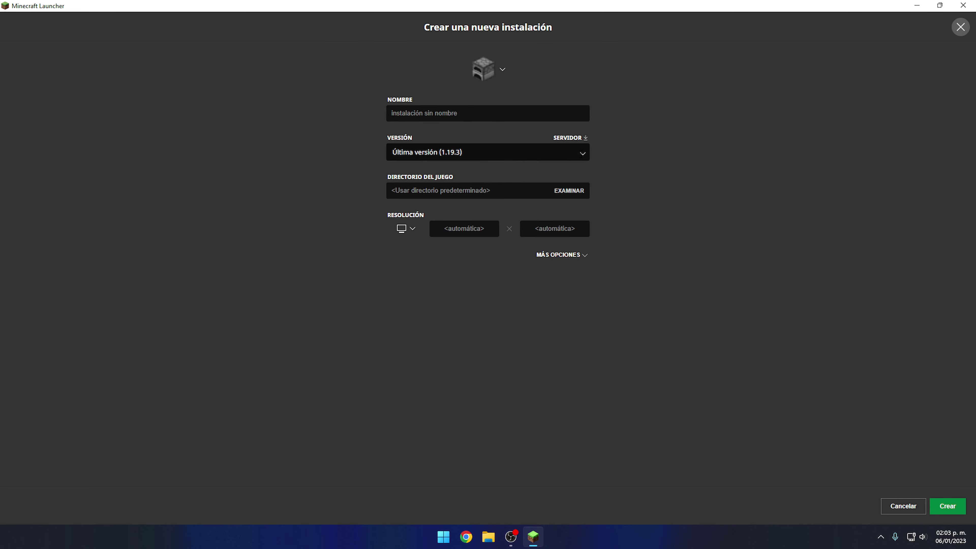
left_click(581, 154)
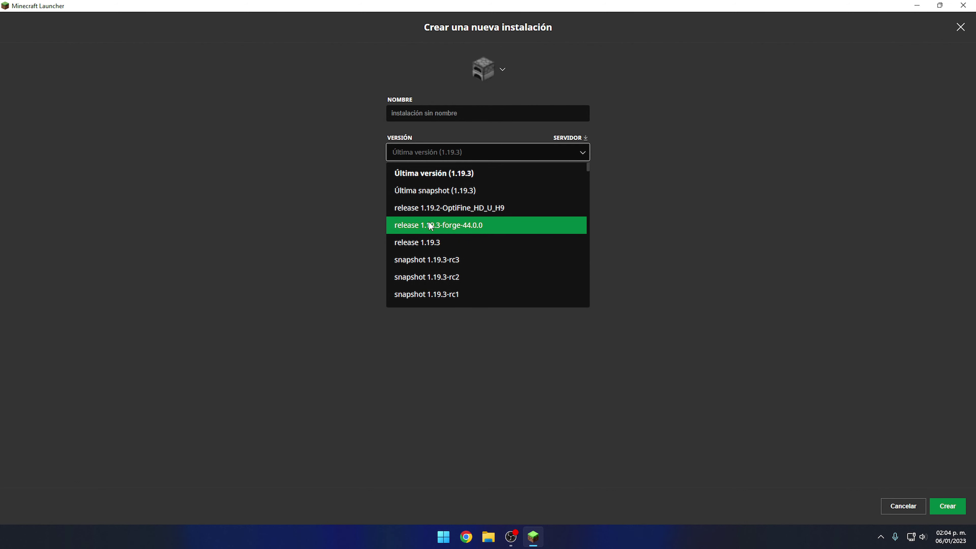
left_click(464, 228)
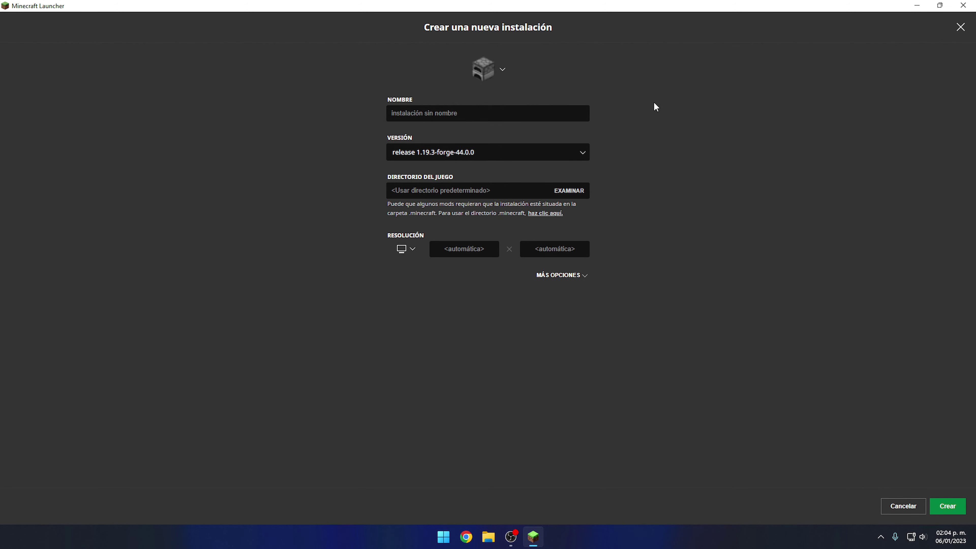
left_click(961, 27)
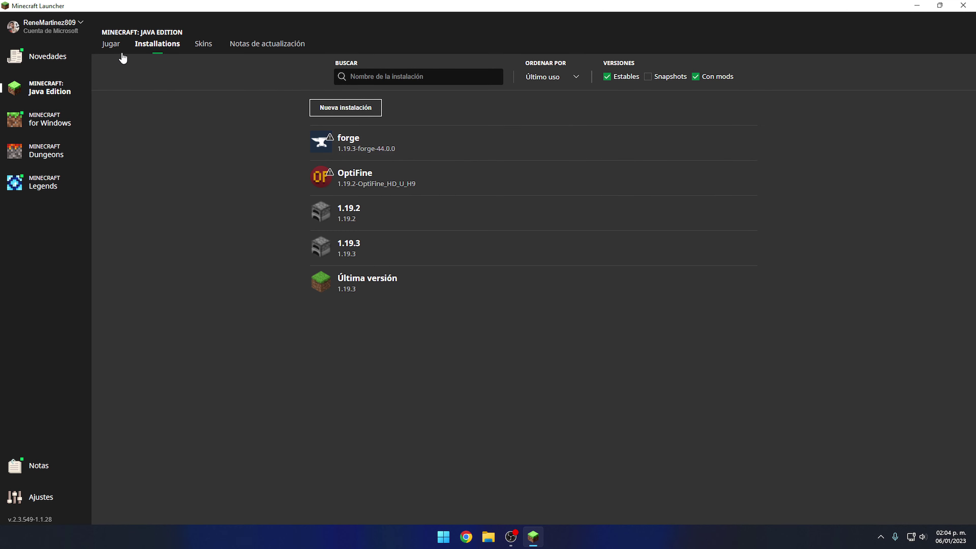
Launch the game with the forge 1.19.3-forge-44.0.0 installation and open its mods list
left_click(111, 44)
left_click(166, 392)
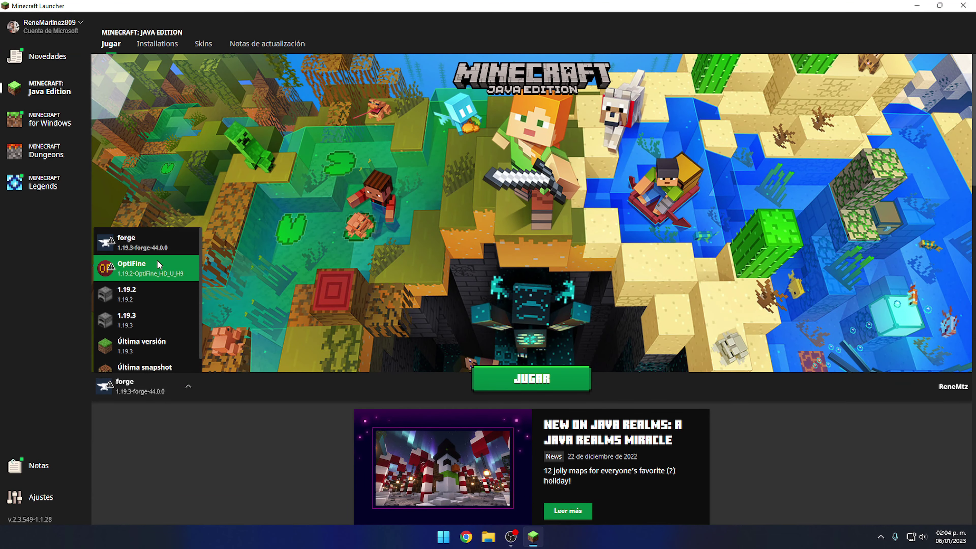
left_click(164, 253)
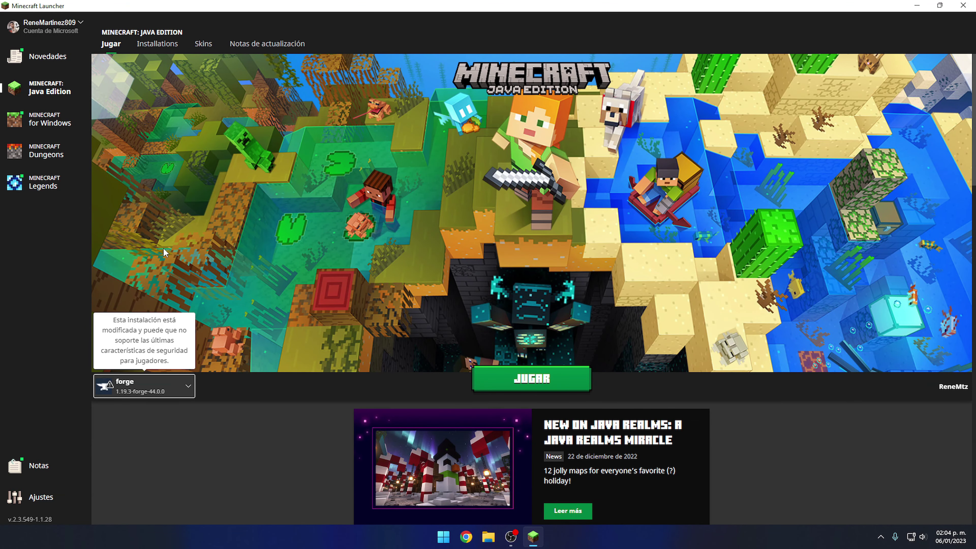
left_click(532, 379)
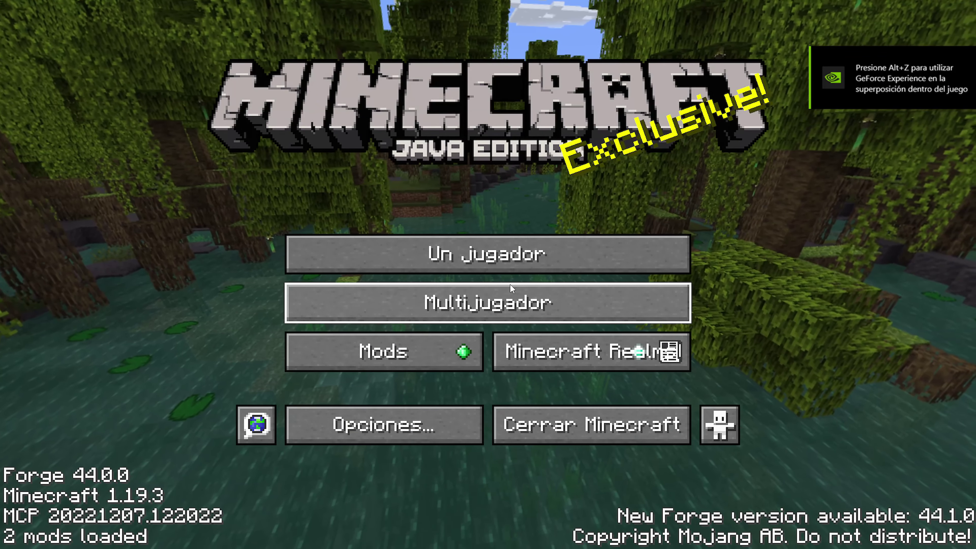
left_click(436, 355)
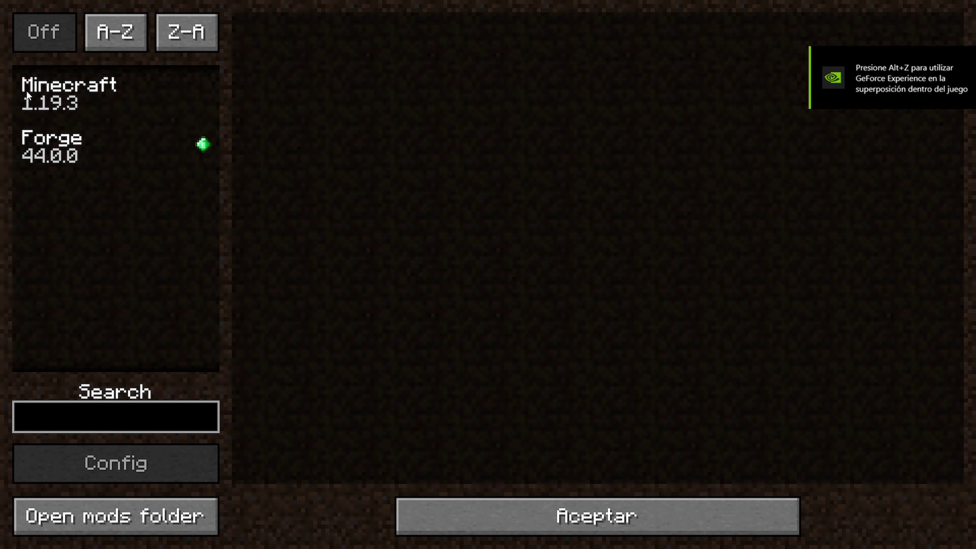
Leave the mods list, view the multiplayer server list, and return to the mods list
left_click(490, 511)
left_click(509, 308)
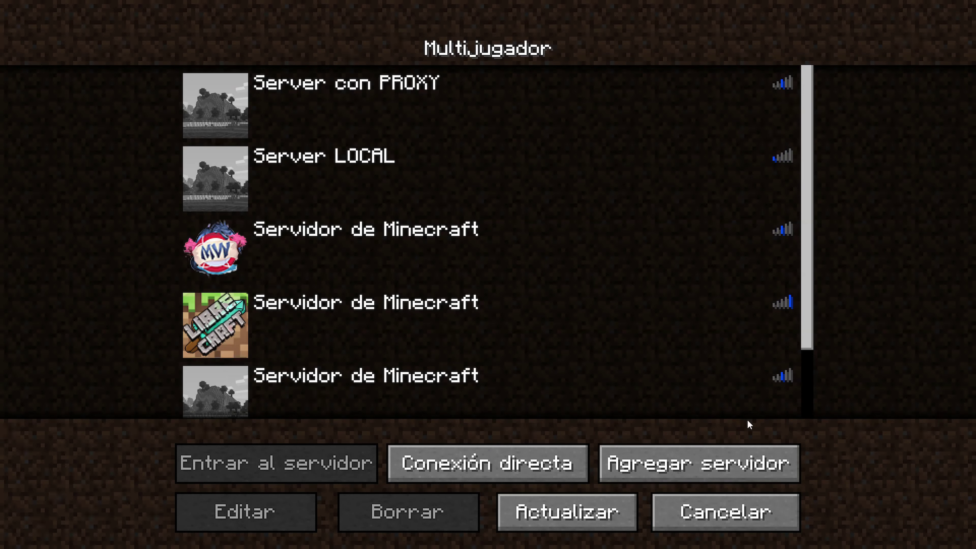
left_click(662, 517)
left_click(462, 361)
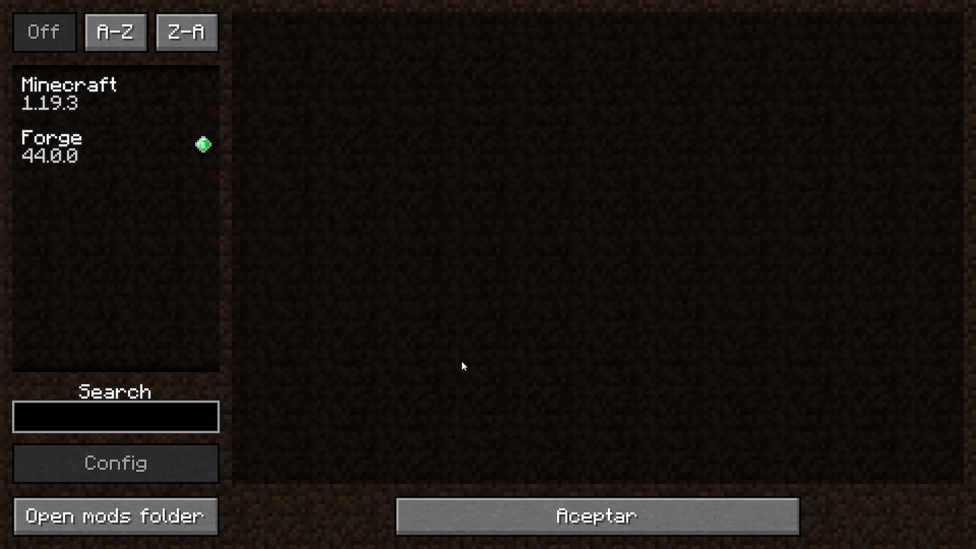
Check the Minecraft 1.19.3 and Forge 44.0.0 entries in the mods list, return to the title screen, and quit Minecraft
left_click(108, 105)
left_click(91, 153)
left_click(100, 98)
left_click(528, 519)
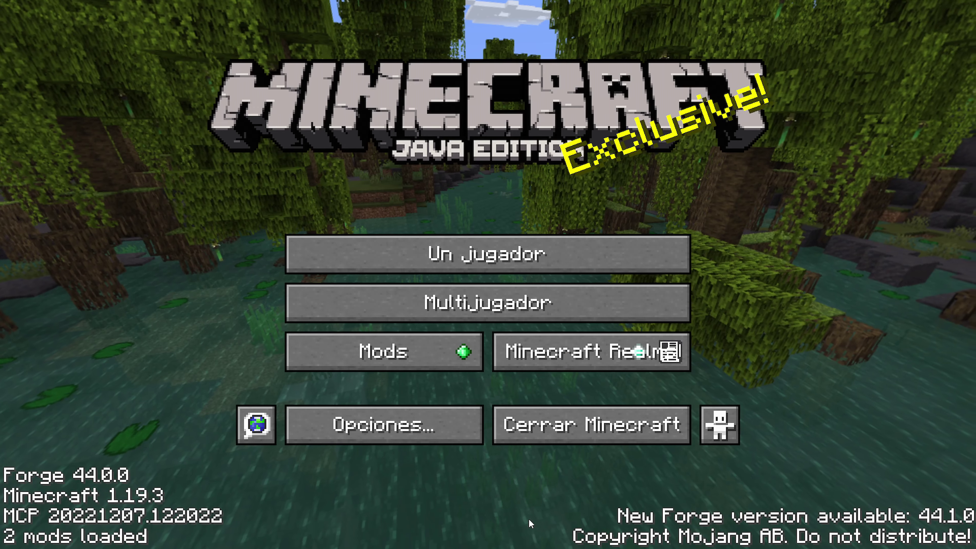
left_click(636, 427)
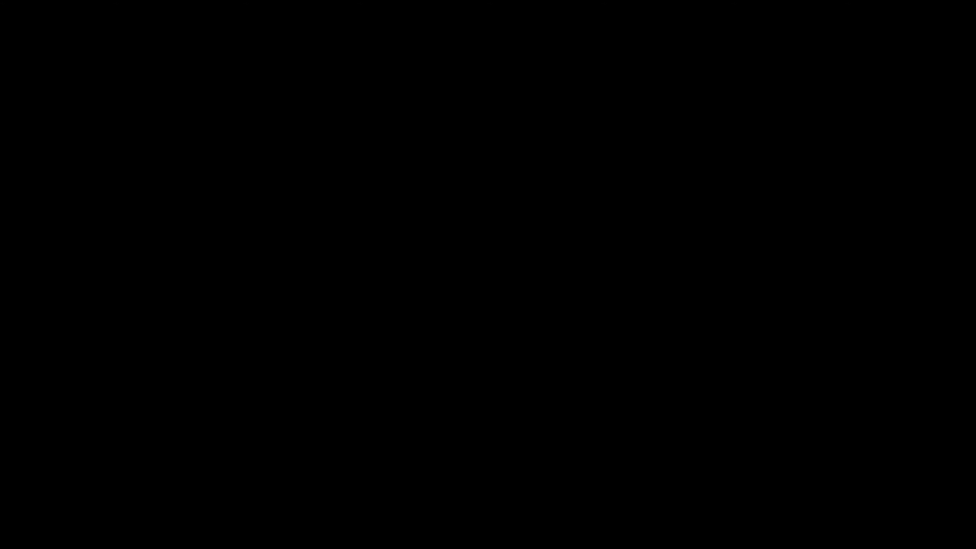
Open the Roaming folder through %appdata%, look inside the .minecraft folder's mods folder, and return to .minecraft
key("super+r")
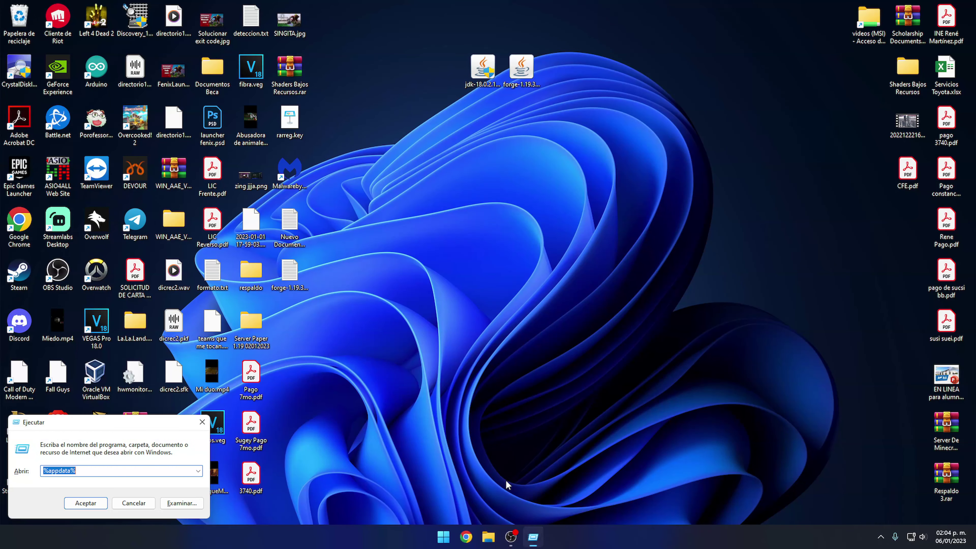
key("Return")
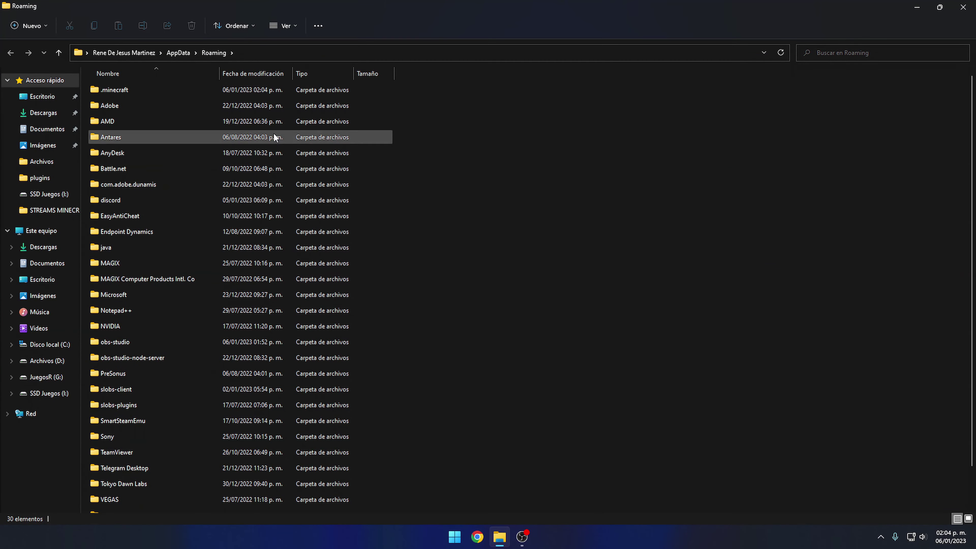
double_click(300, 90)
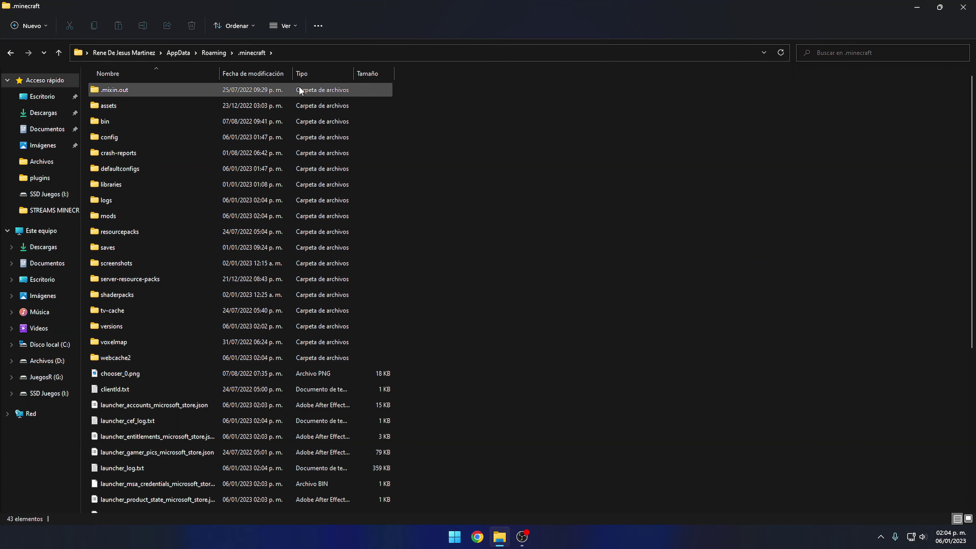
double_click(163, 218)
left_click(11, 53)
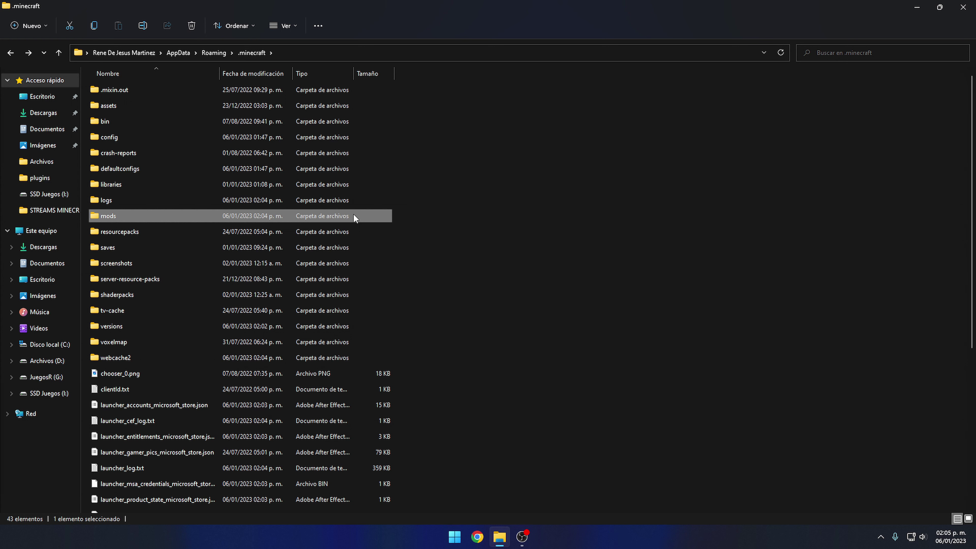
left_click(494, 226)
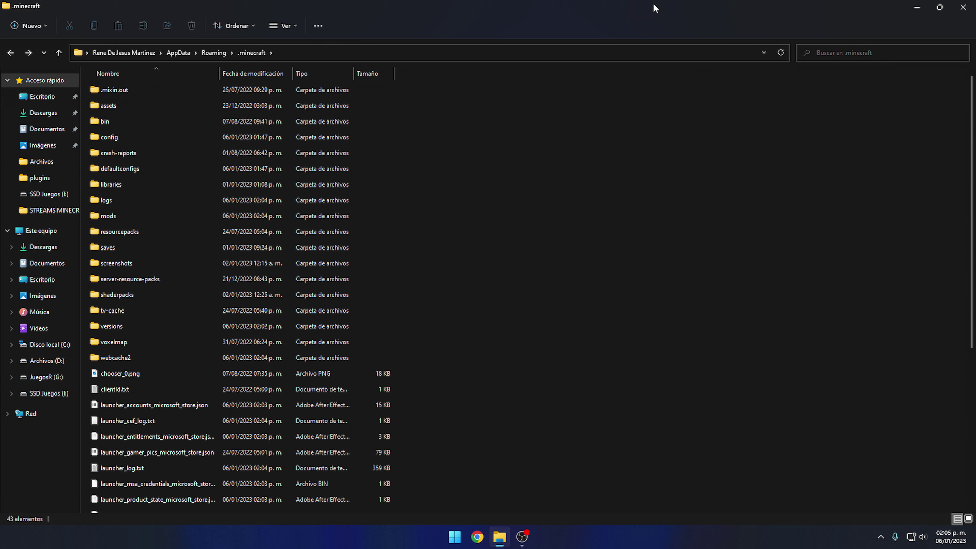
Go up to the Roaming folder and restore its window to a smaller size, moved clear of the upper desktop icons
left_click(219, 53)
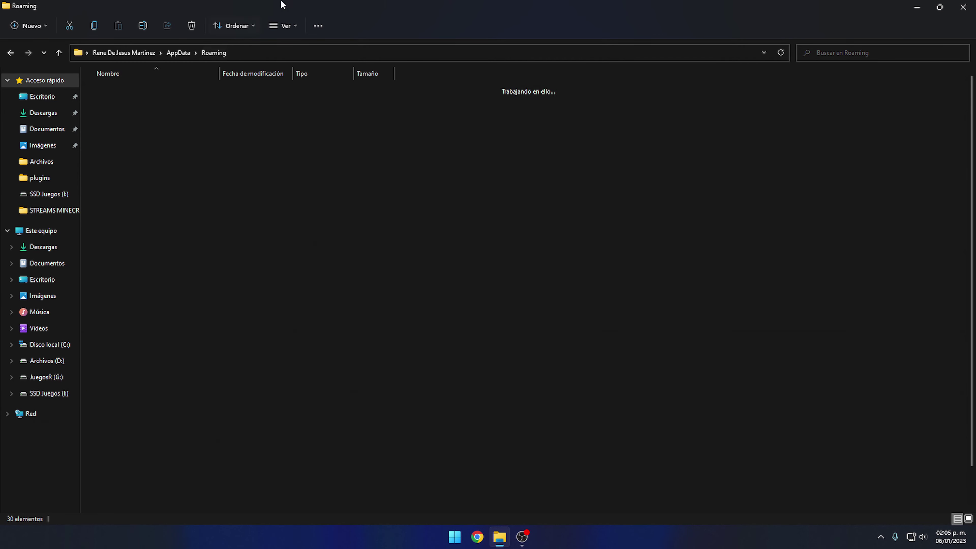
double_click(370, 4)
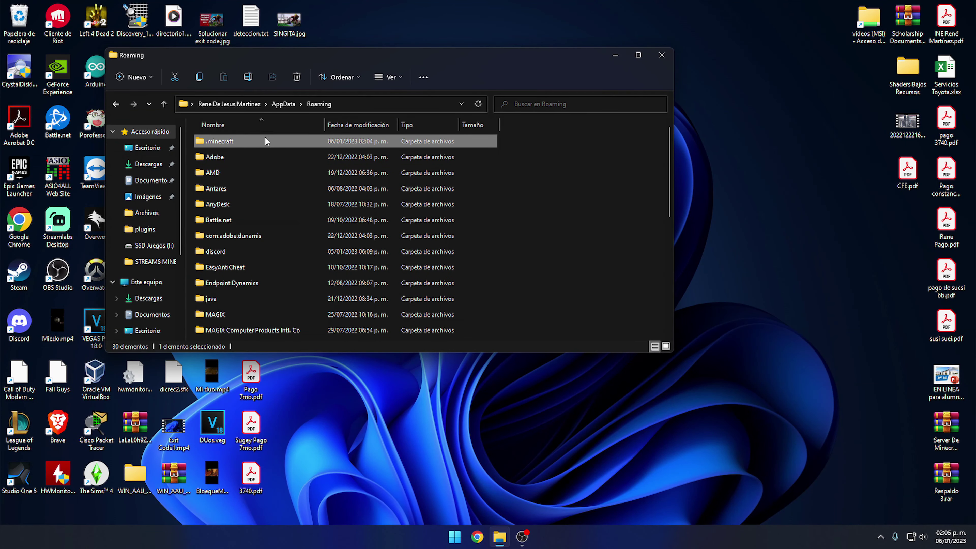
mouse_move(284, 135)
left_click_drag(405, 59, 352, 162)
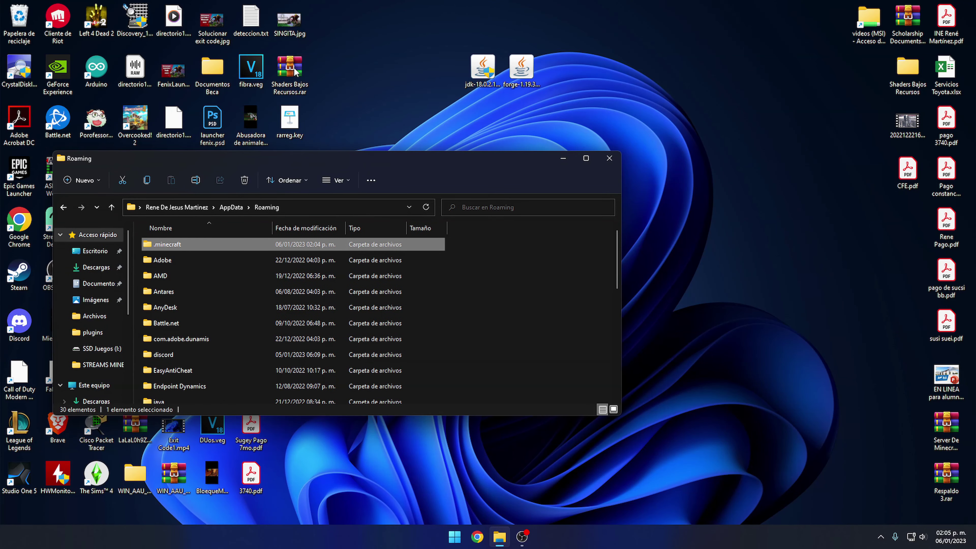
Move the Shaders Bajos Recursos.rar archive to an empty part of the desktop and rename it as .minecraft.rar
left_click_drag(294, 71, 709, 75)
right_click(710, 75)
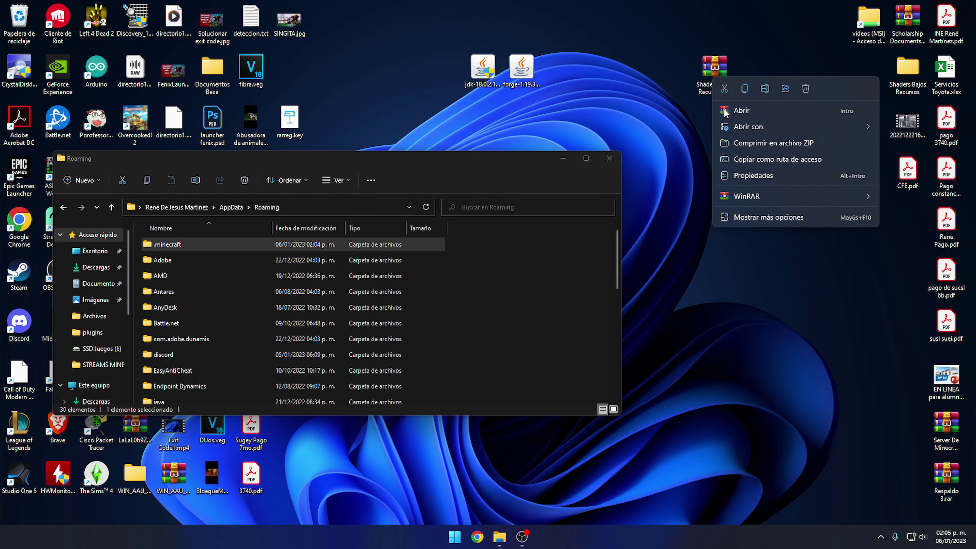
left_click(767, 215)
left_click(793, 394)
type("minec")
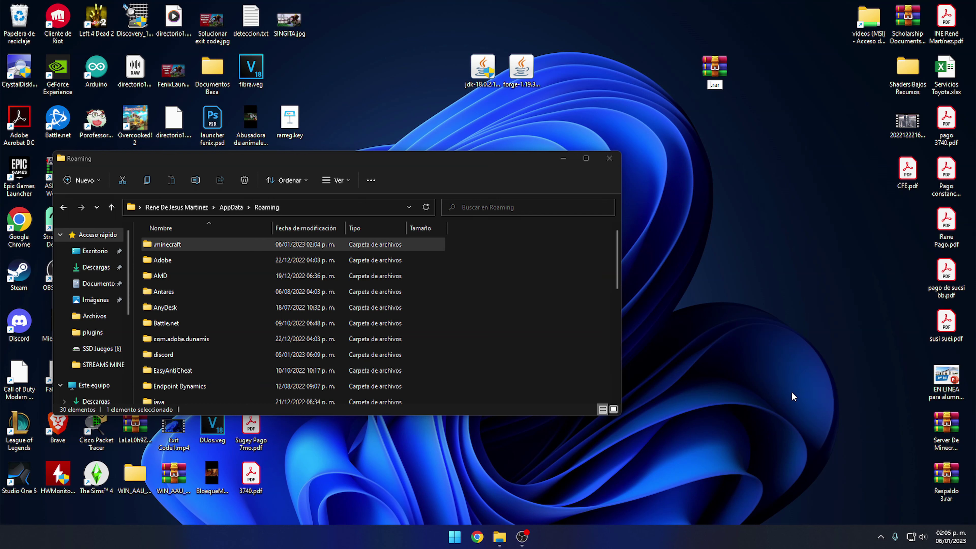
type("raft.")
key("Return")
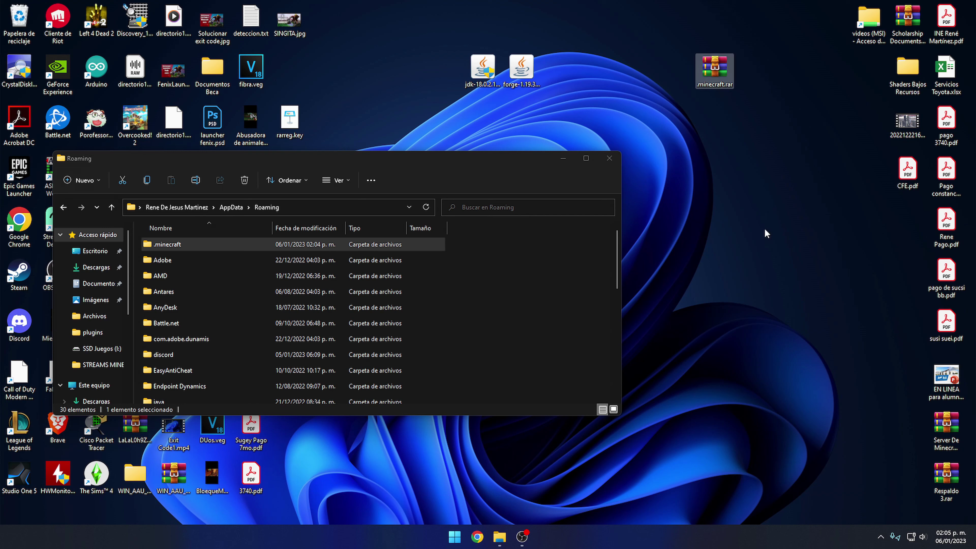
right_click(727, 76)
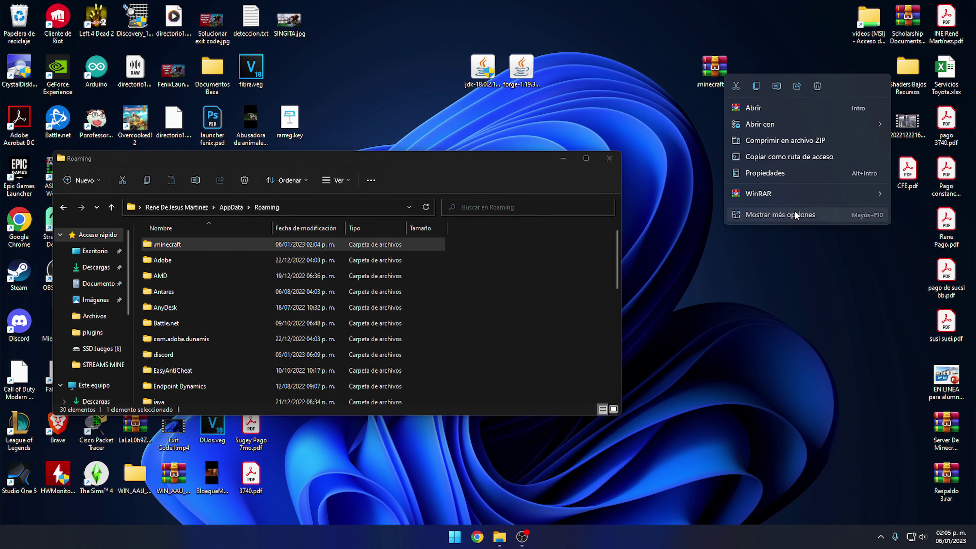
left_click(794, 211)
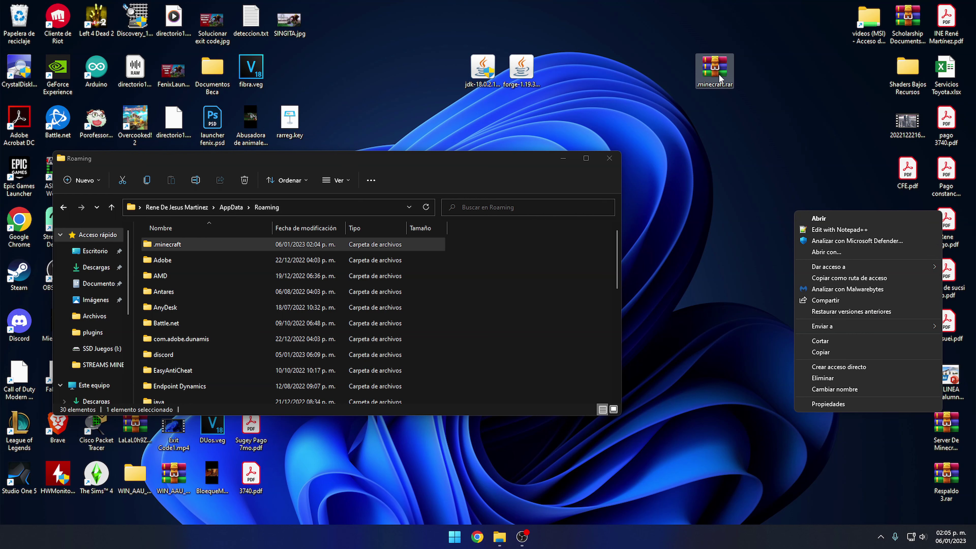
left_click(725, 146)
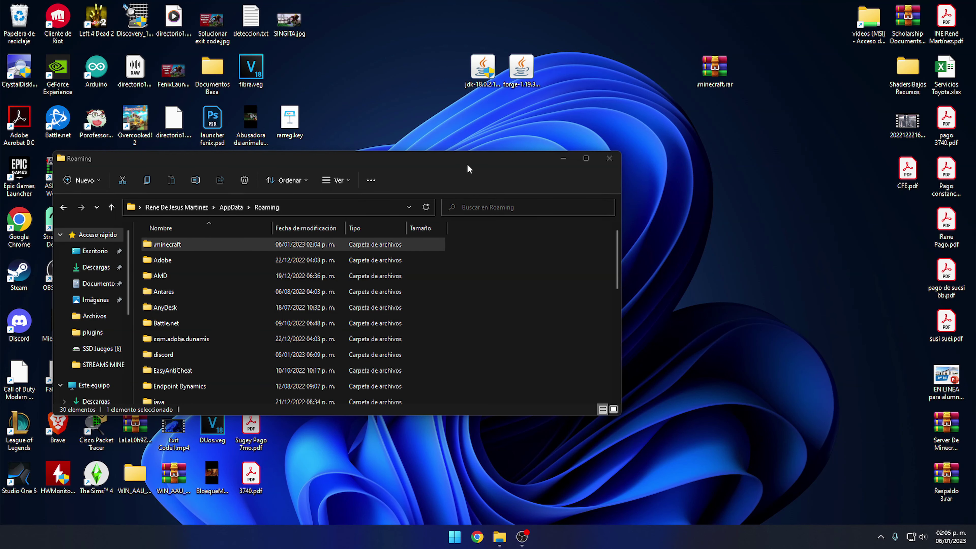
Place an empty .minecraft folder on the desktop directly below .minecraft.rar and close the Roaming folder window
left_click_drag(466, 163, 421, 130)
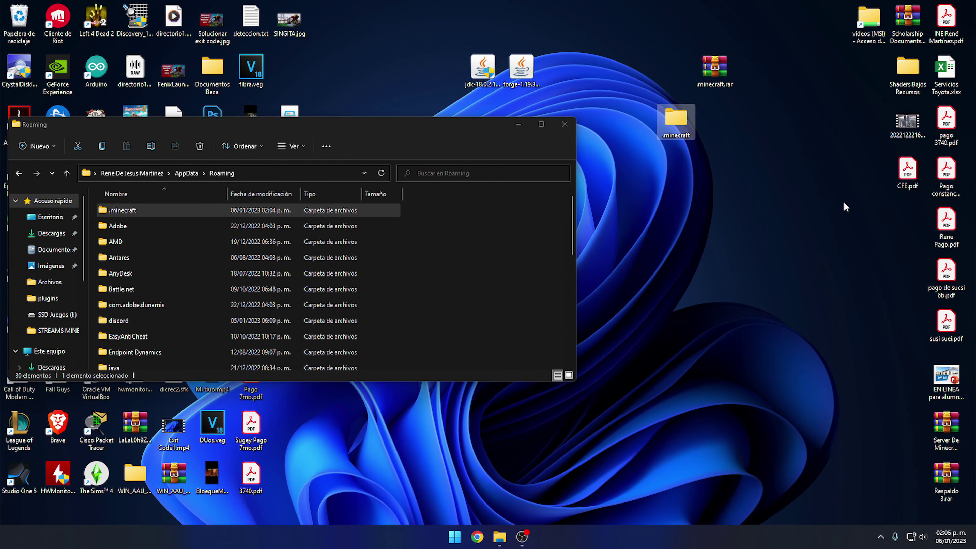
left_click_drag(676, 122, 722, 126)
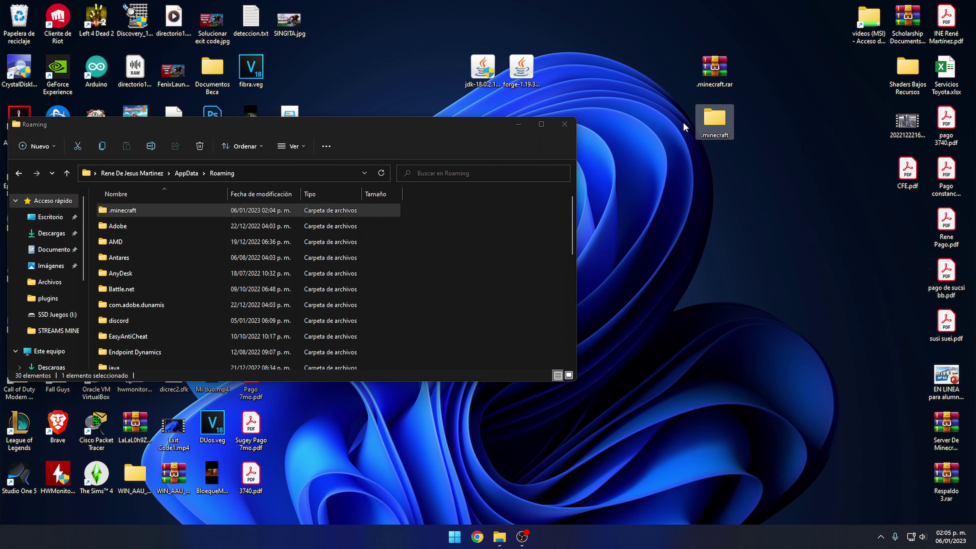
left_click(517, 145)
left_click_drag(434, 127, 493, 79)
left_click(631, 84)
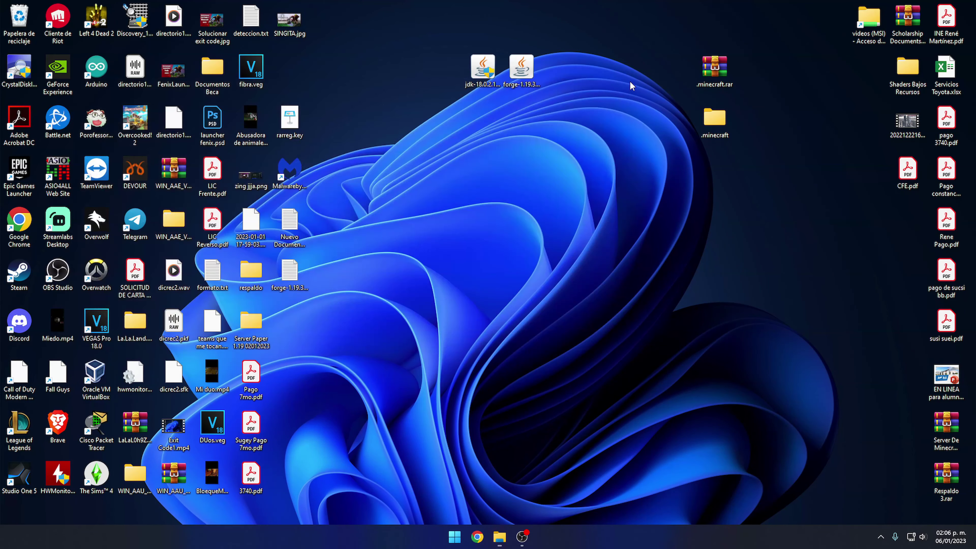
Reopen the Roaming folder through %appdata%, look at the available actions for its .minecraft folder, and dismiss them
key("super+r")
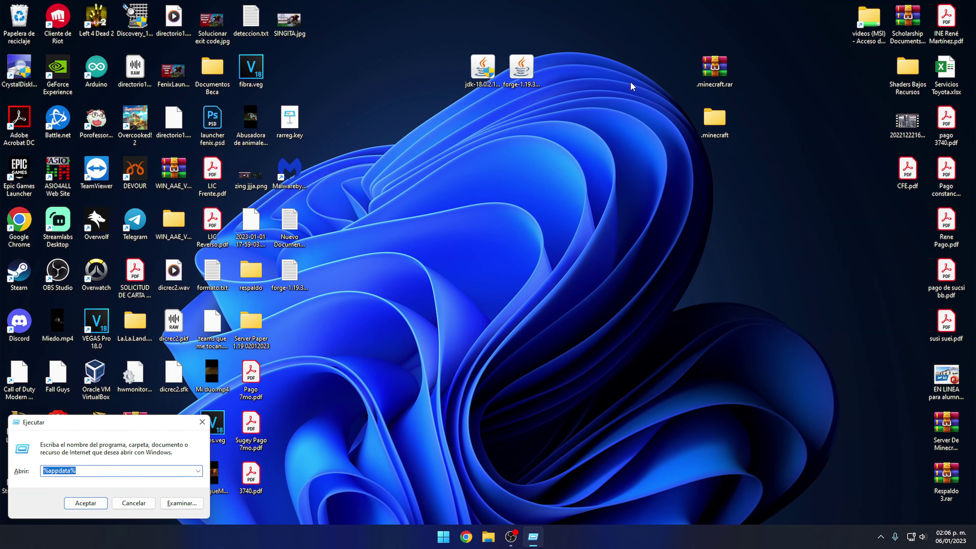
key("Return")
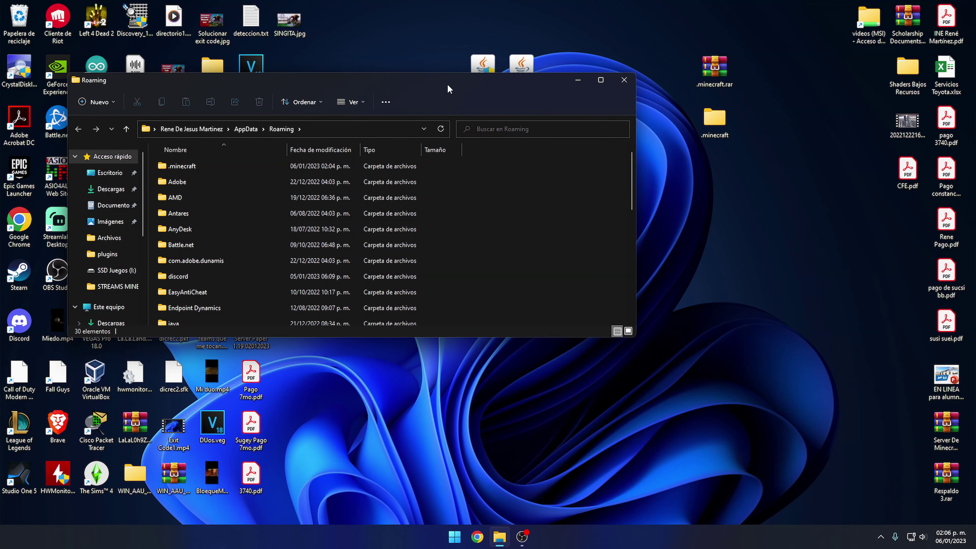
left_click_drag(447, 83, 385, 48)
left_click(260, 130)
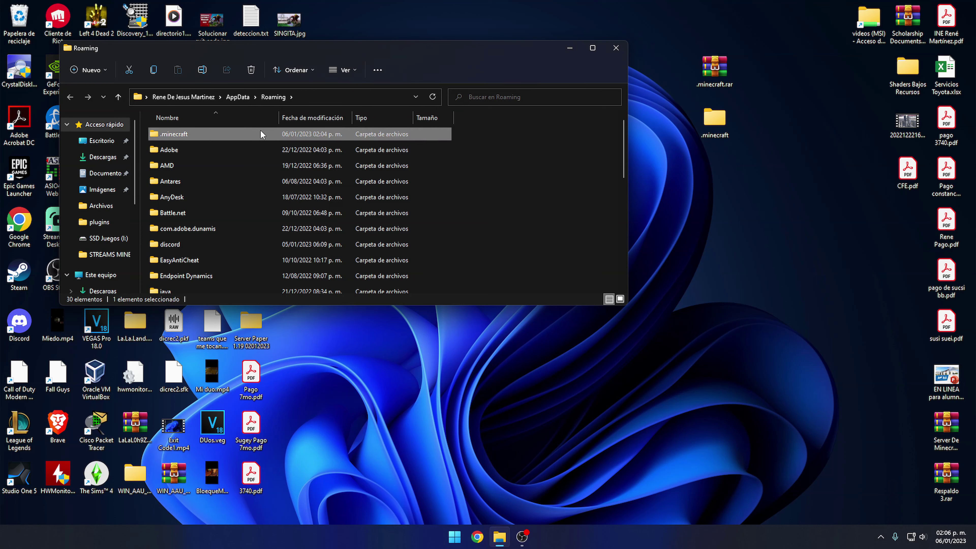
right_click(260, 133)
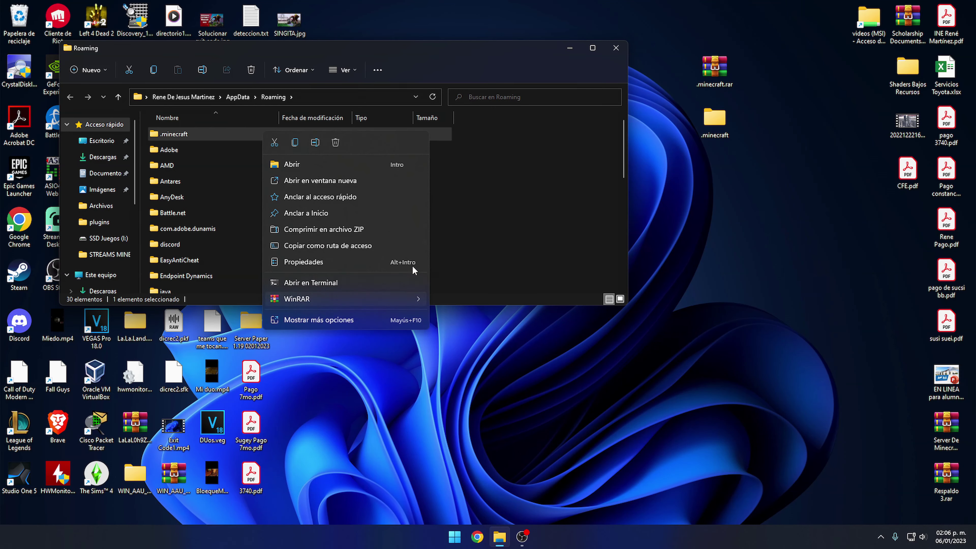
left_click(531, 195)
Check the .minecraft folder on the desktop alongside the Roaming folder, and close the Roaming window
left_click(713, 125)
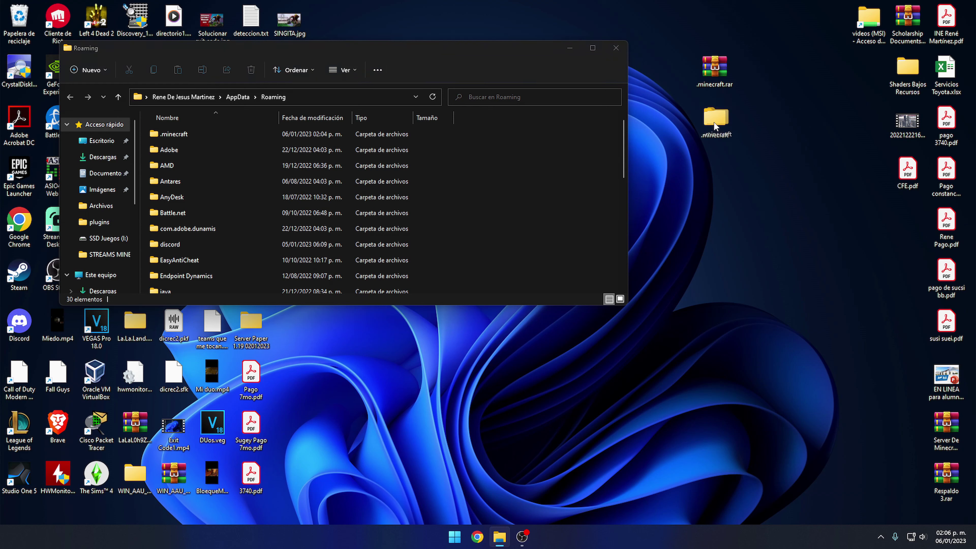
mouse_move(714, 122)
left_mouse_down()
mouse_move(771, 173)
mouse_move(745, 142)
mouse_move(549, 239)
mouse_move(477, 150)
mouse_move(722, 136)
left_mouse_up()
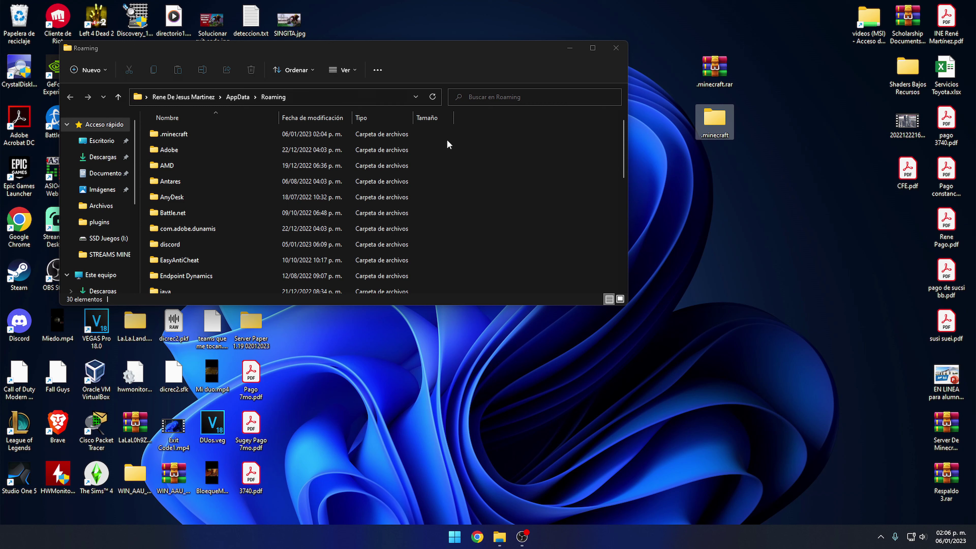
mouse_move(714, 120)
left_mouse_down()
mouse_move(723, 162)
mouse_move(320, 186)
mouse_move(264, 161)
mouse_move(372, 161)
mouse_move(712, 122)
left_mouse_up()
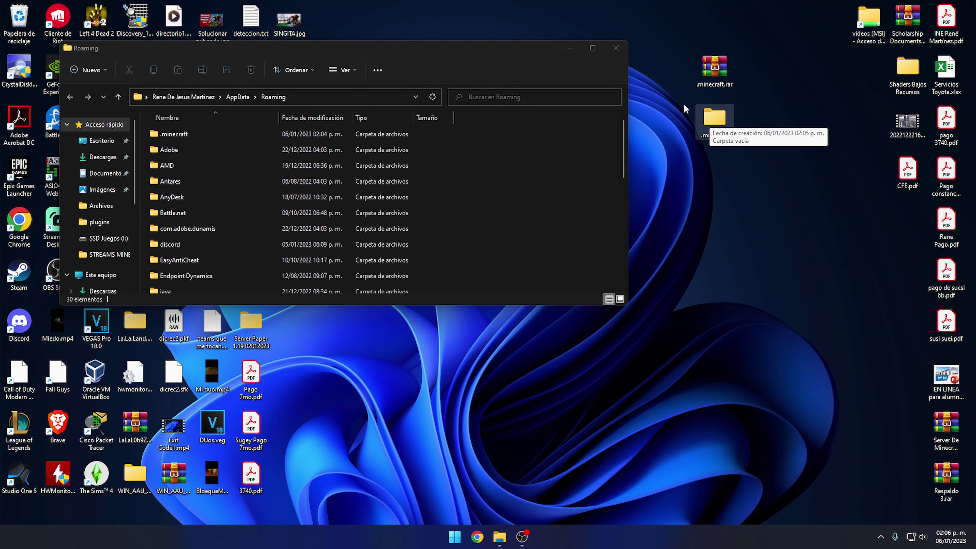
left_click(615, 48)
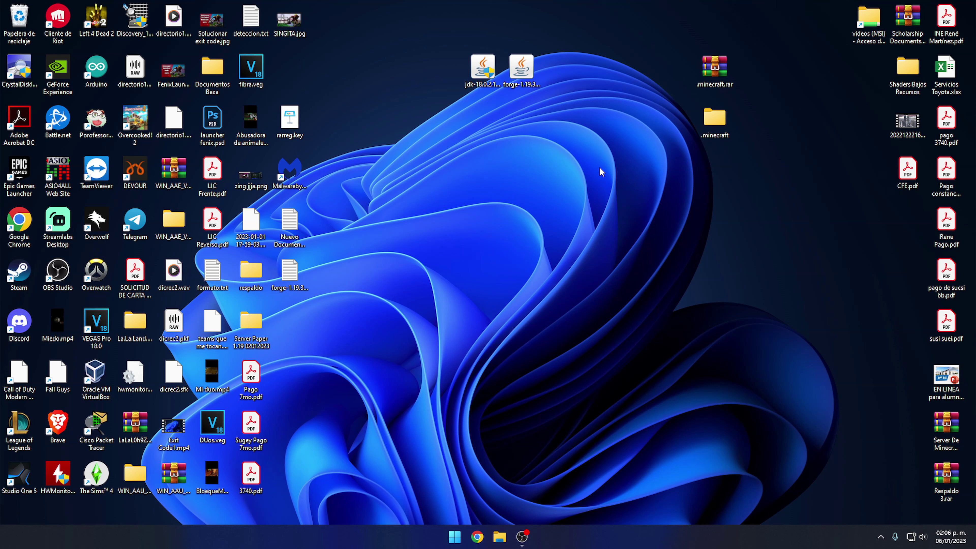
Move the jdk-18.0.2.1 and forge-1.19.3-44.0.0 installer files into the desktop icon column beside fibra.veg and the Server Paper folder
left_click_drag(482, 68, 303, 65)
left_click_drag(531, 73, 296, 323)
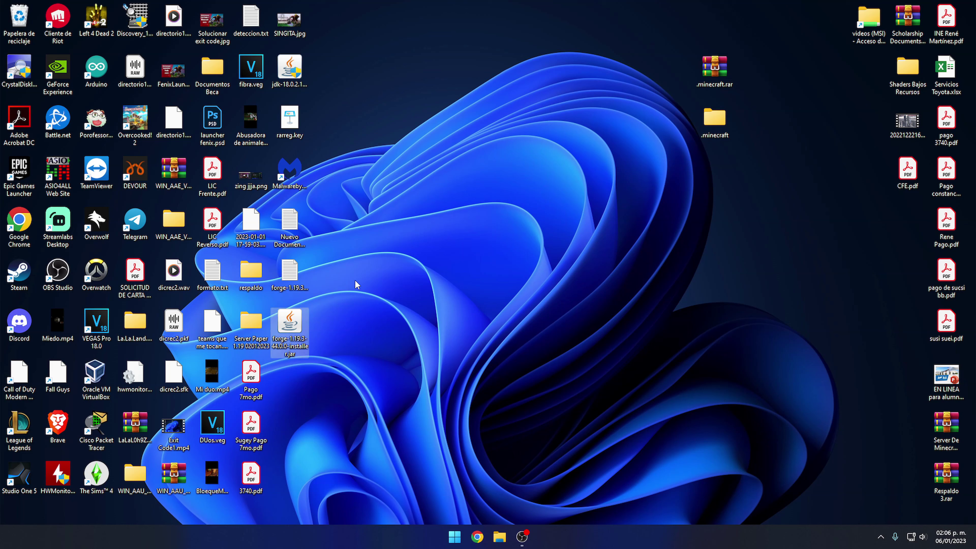